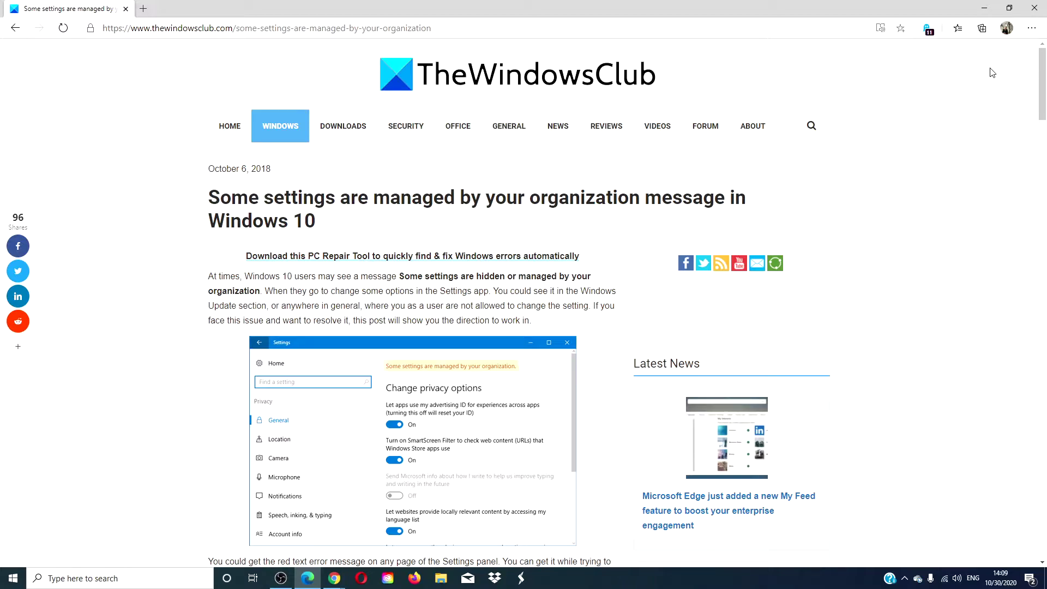
Minimize the Edge window with the organization-managed settings article to reach the desktop.
click(984, 10)
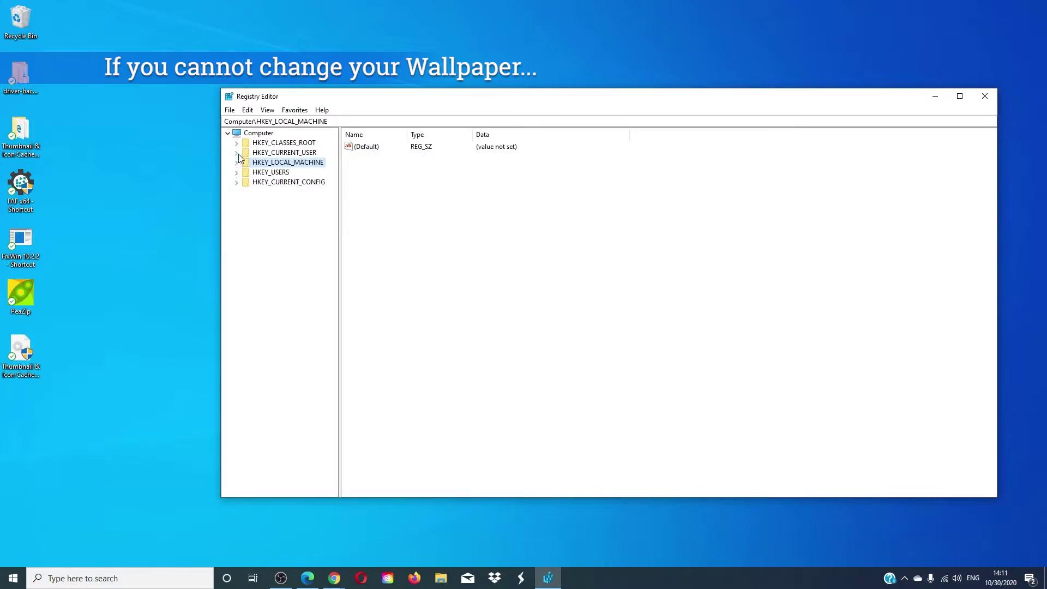
Drill down HKEY_CURRENT_USER\SOFTWARE\Microsoft\Windows\CurrentVersion and select its Policies key.
click(237, 153)
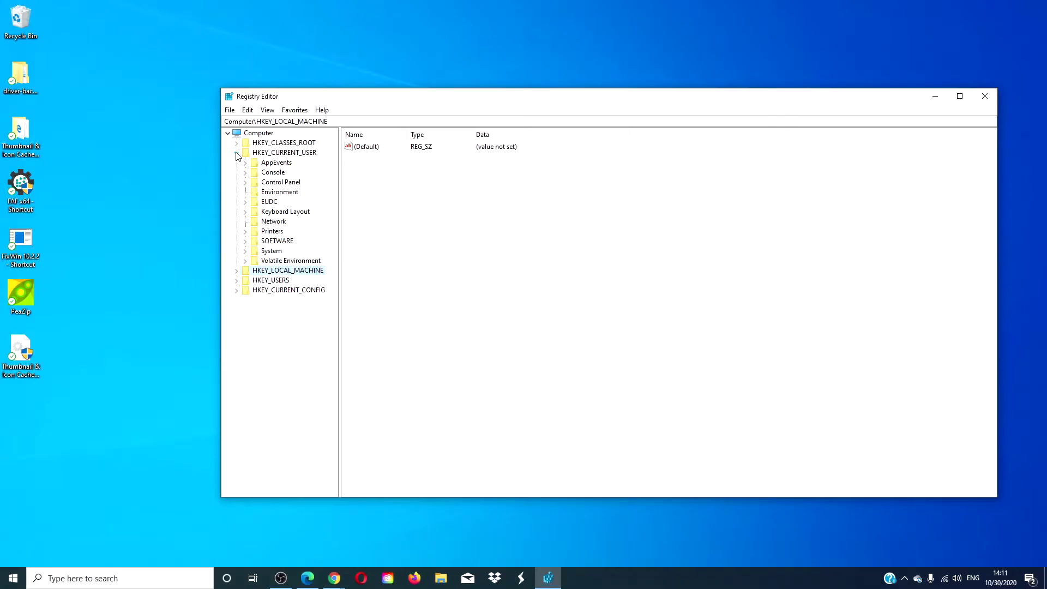
click(245, 242)
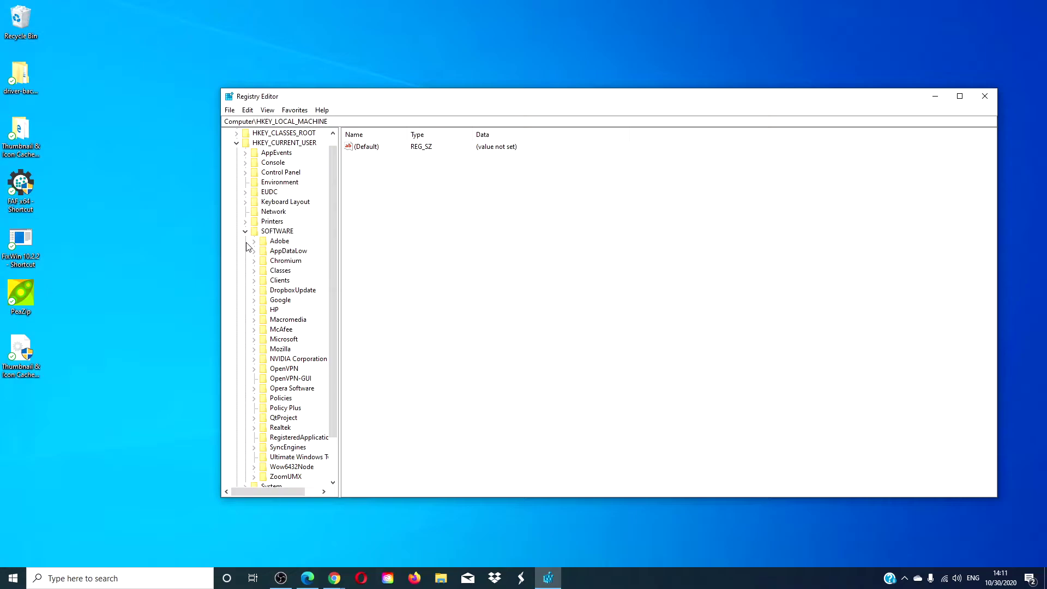
click(254, 339)
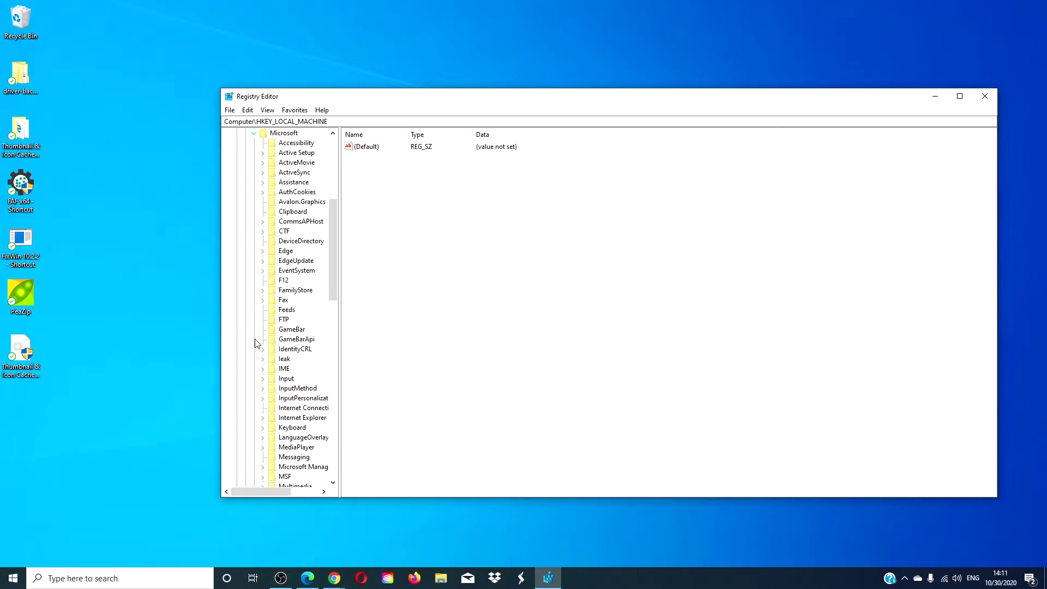
scroll(256, 343, down, 15)
click(264, 339)
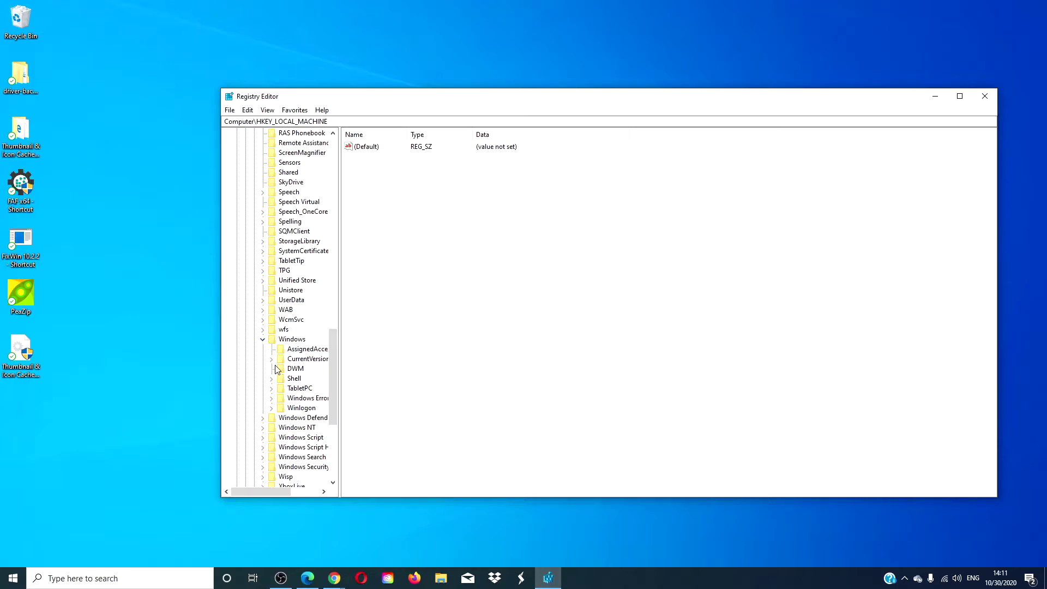
click(273, 359)
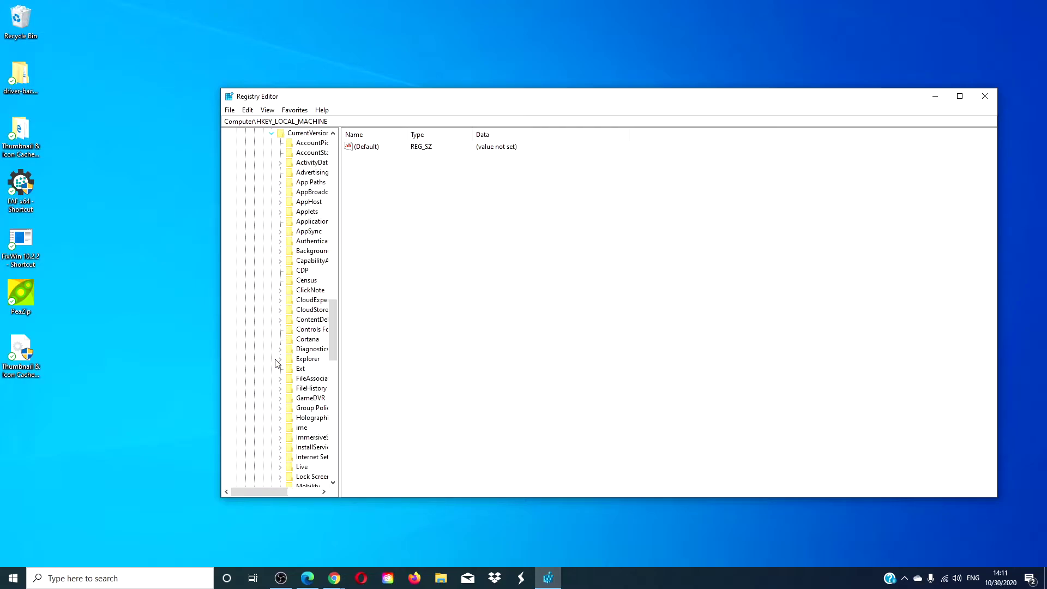
drag(330, 335, 336, 382)
click(310, 271)
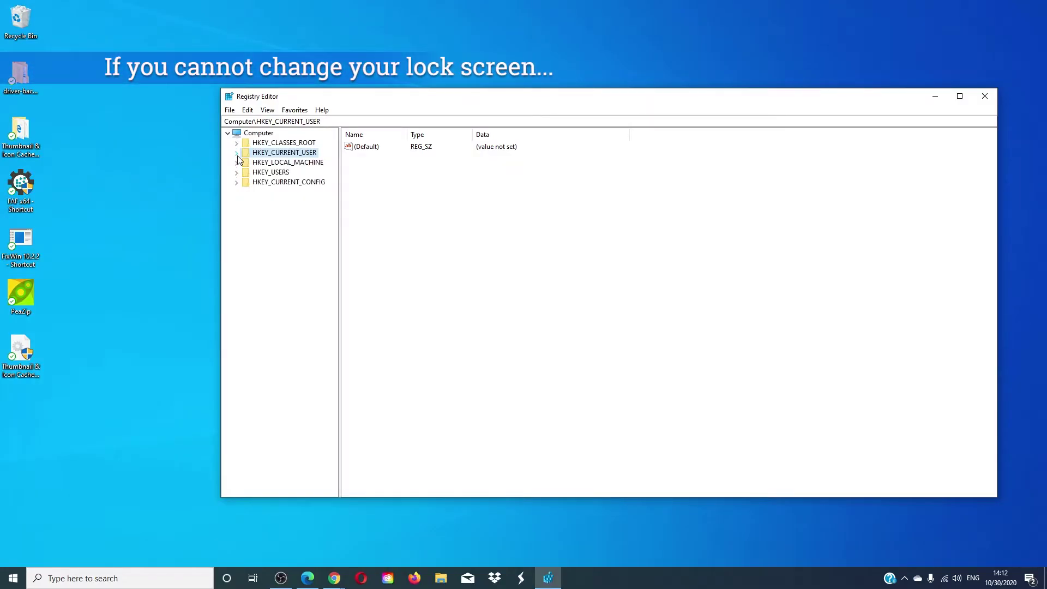
Re-expand HKEY_CURRENT_USER\SOFTWARE\Microsoft down to CurrentVersion and select Policies for the lock screen setting.
click(237, 153)
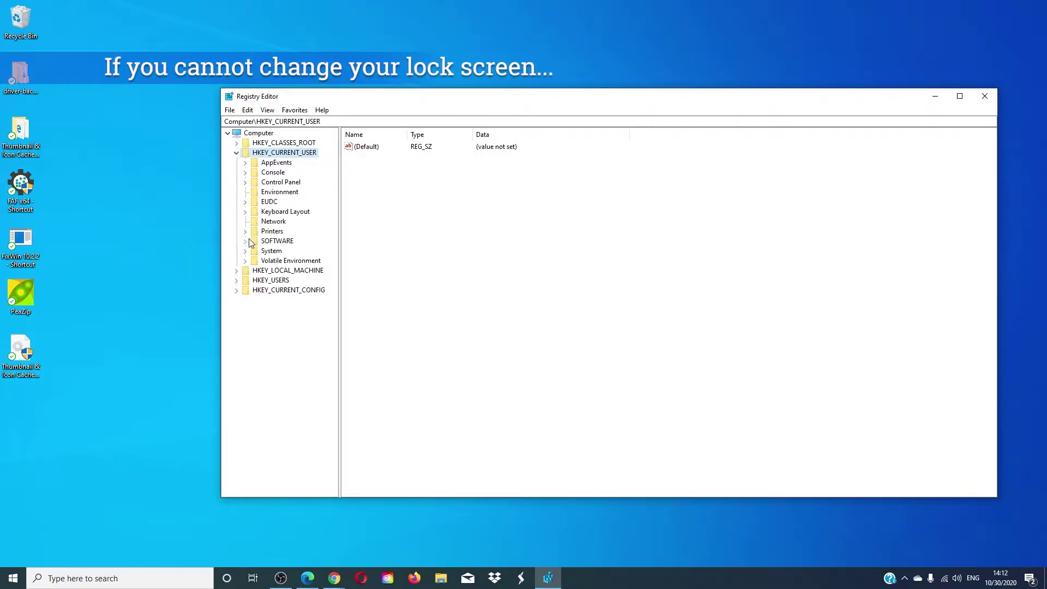
click(245, 241)
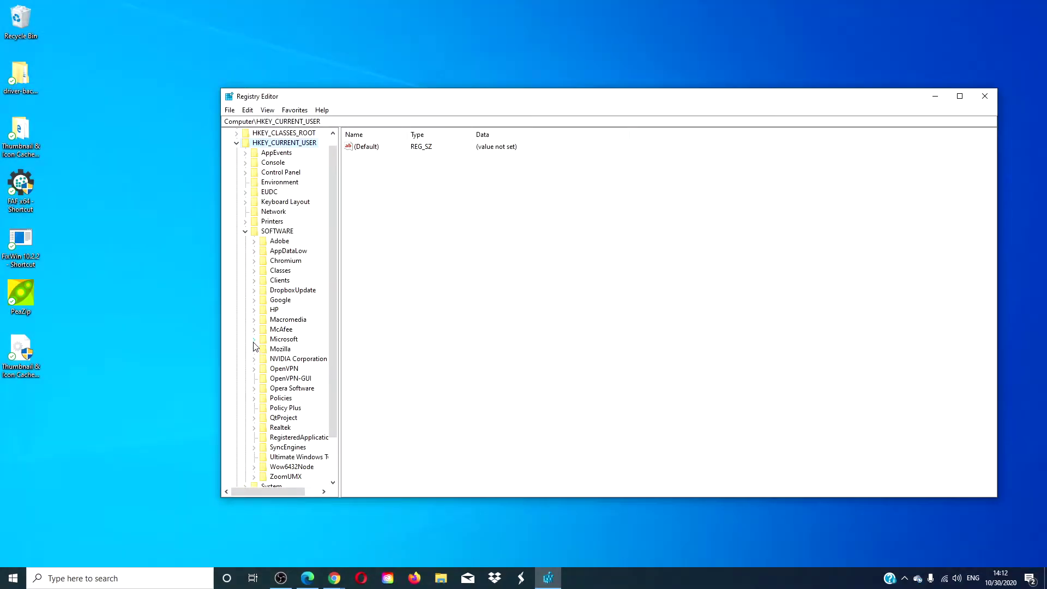
click(254, 349)
drag(328, 232, 335, 380)
click(308, 360)
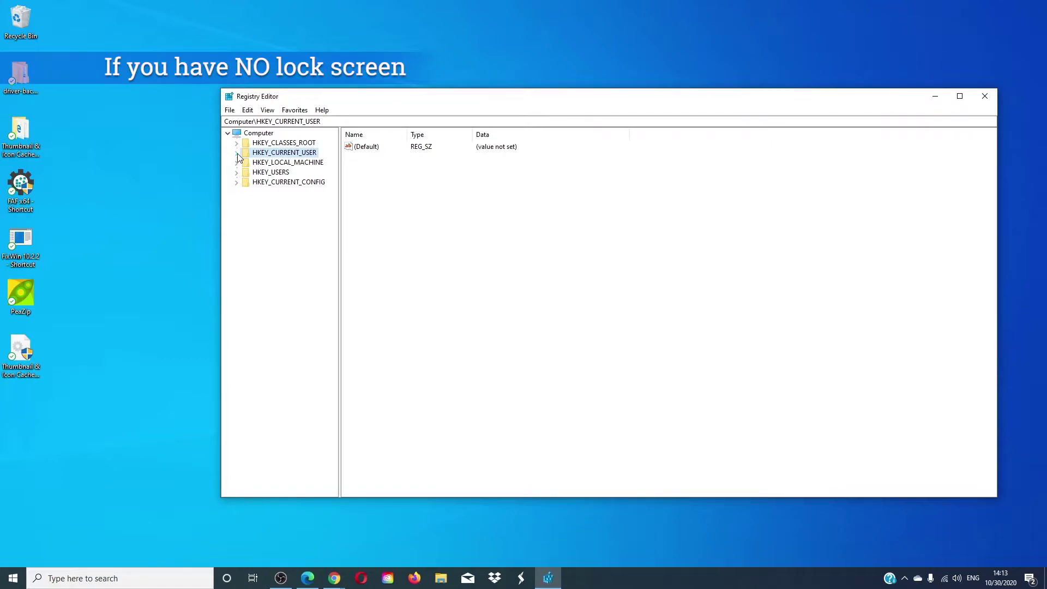
Expand HKEY_CURRENT_USER\SOFTWARE\Policies\Microsoft with SystemCertificates and Windows, then collapse HKEY_CURRENT_USER.
click(237, 154)
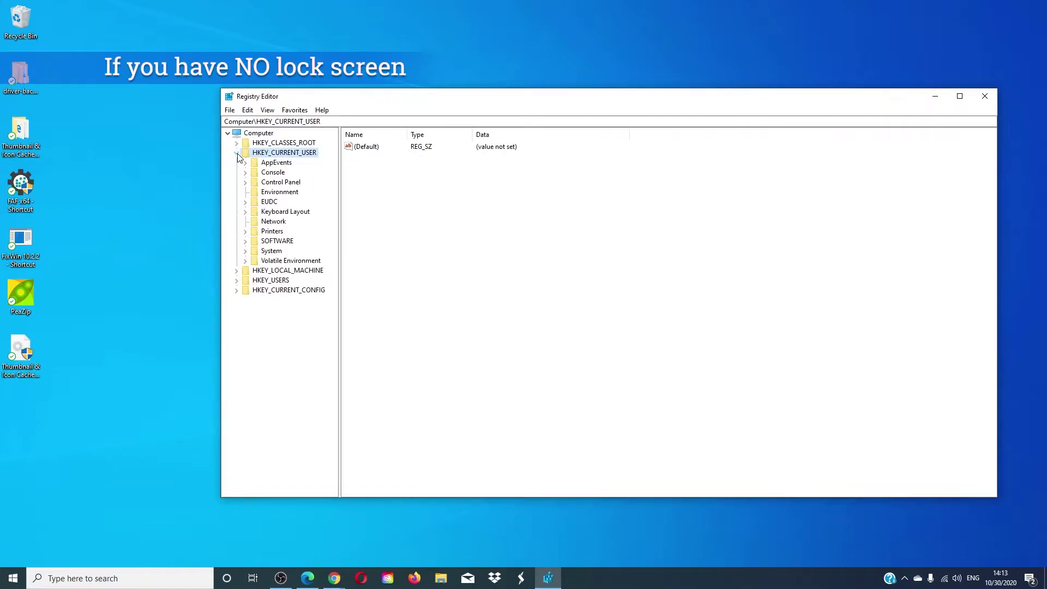
click(245, 243)
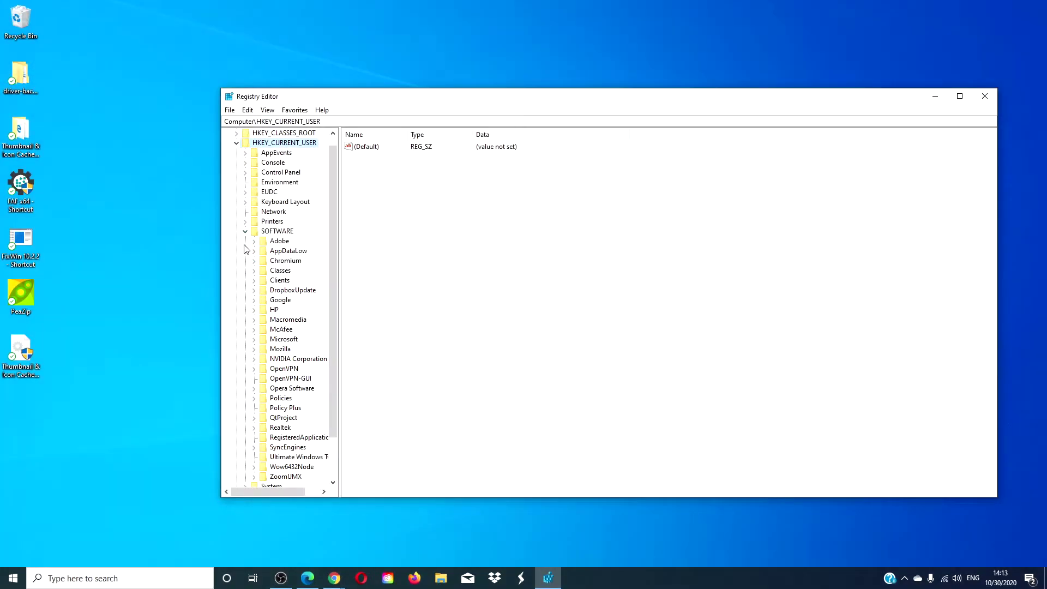
click(254, 399)
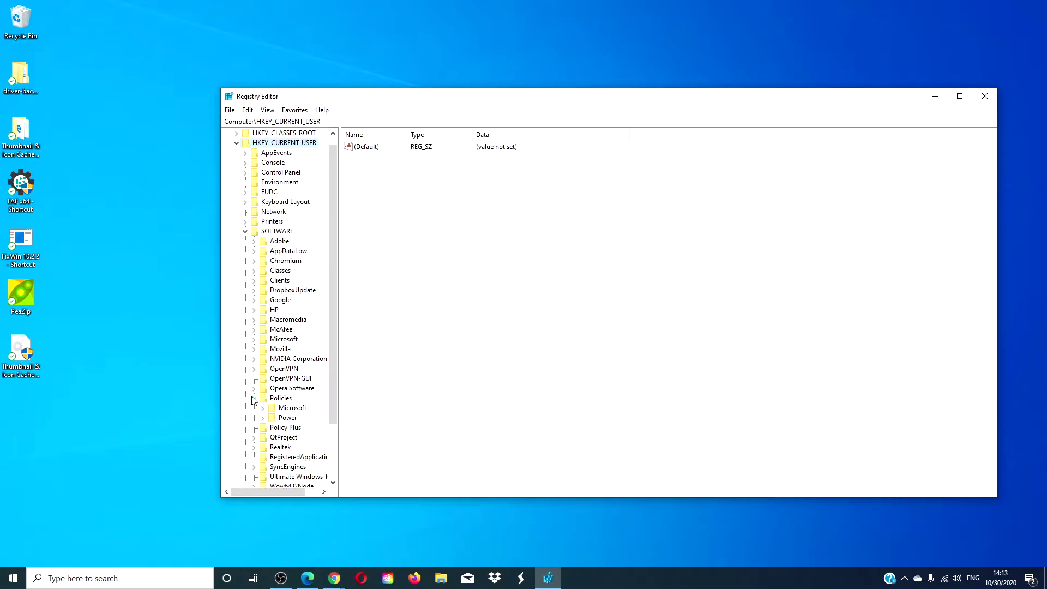
click(262, 408)
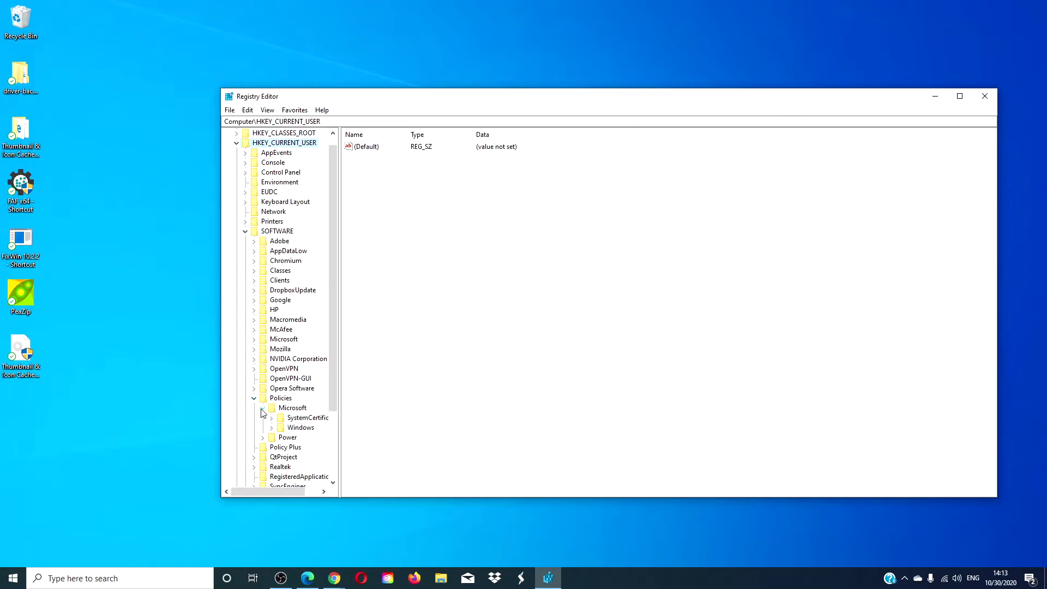
click(271, 428)
click(271, 417)
scroll(334, 403, down, 2)
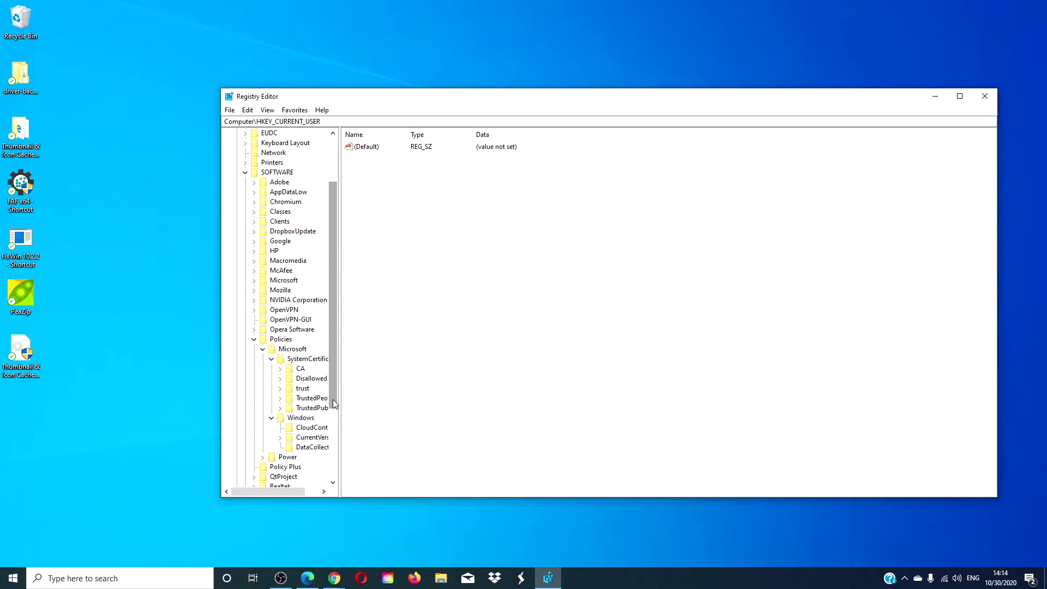
click(236, 153)
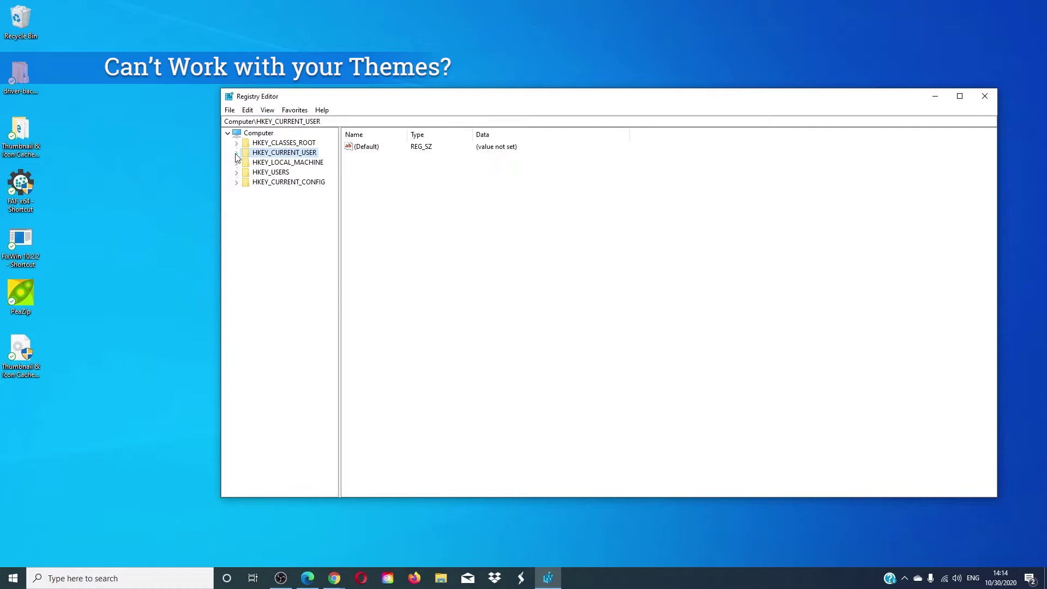
Navigate to HKEY_CURRENT_USER\SOFTWARE\Microsoft\Windows\CurrentVersion\Policies for the locked theme settings.
click(236, 153)
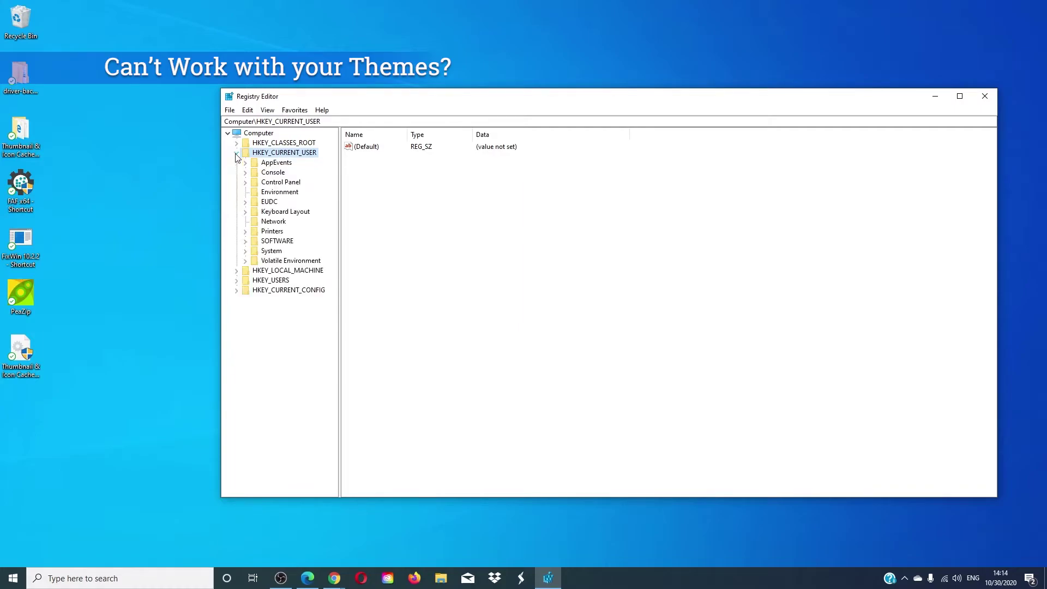
click(245, 232)
click(254, 340)
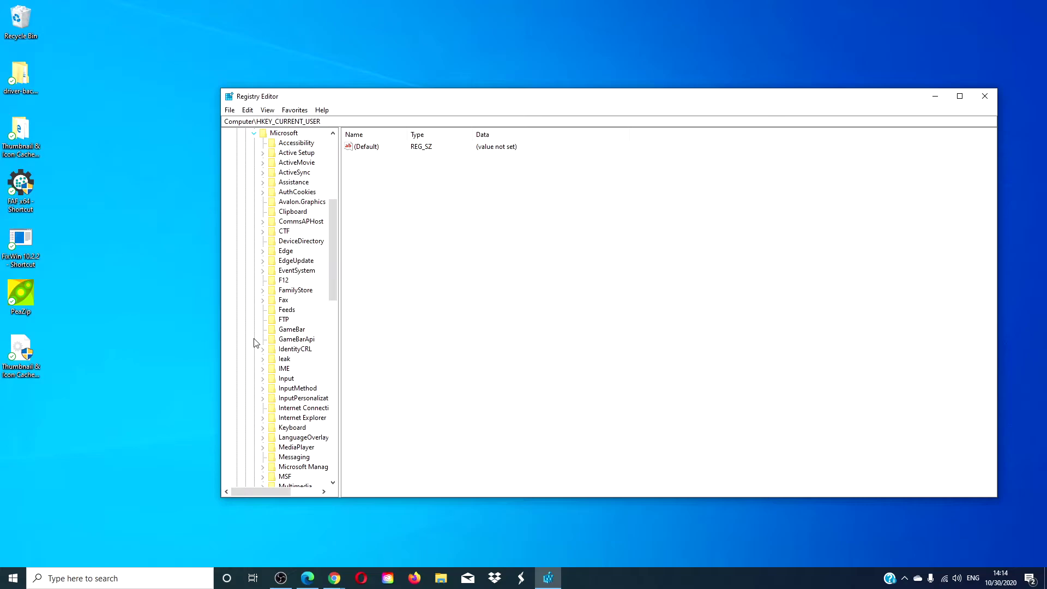
scroll(257, 342, down, 15)
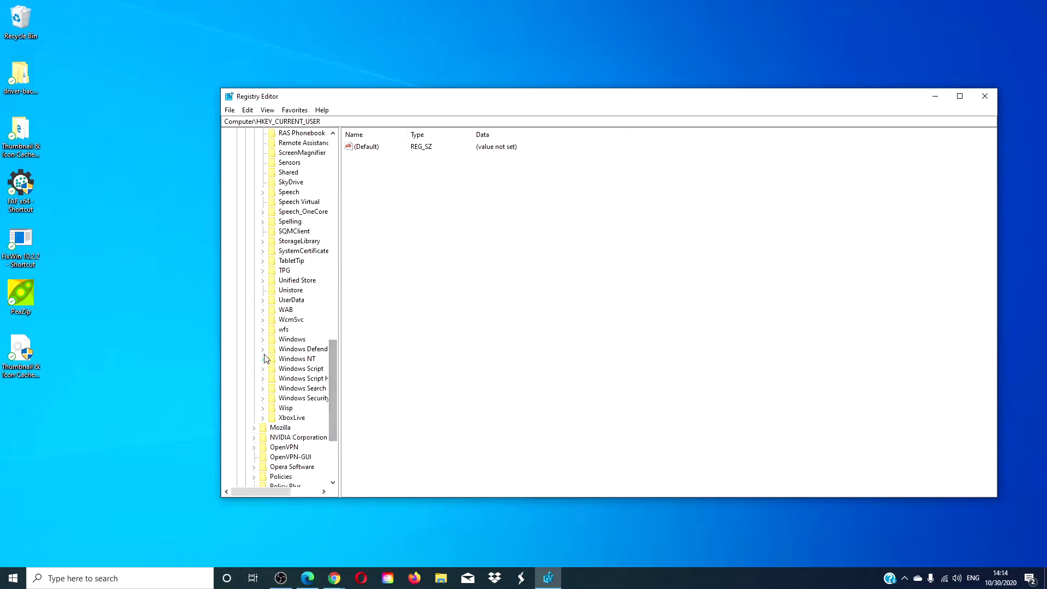
click(262, 340)
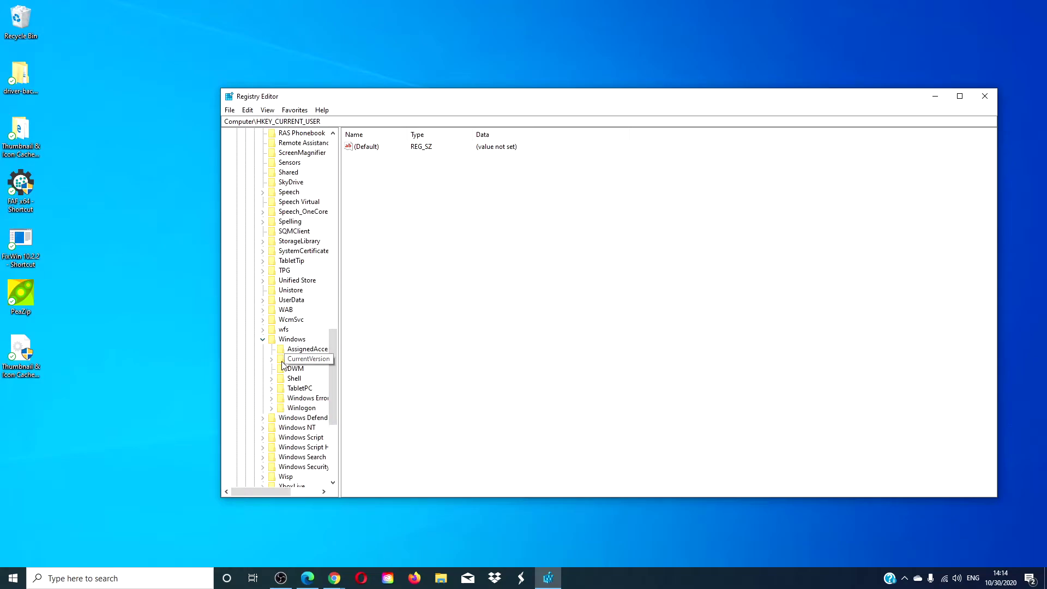
click(271, 362)
scroll(316, 362, down, 8)
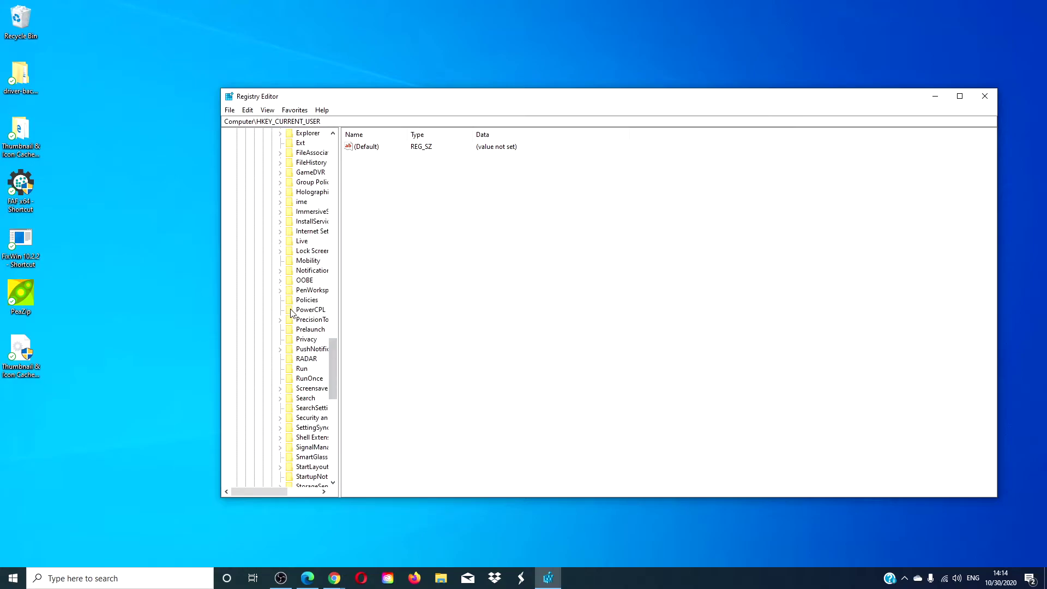
click(304, 303)
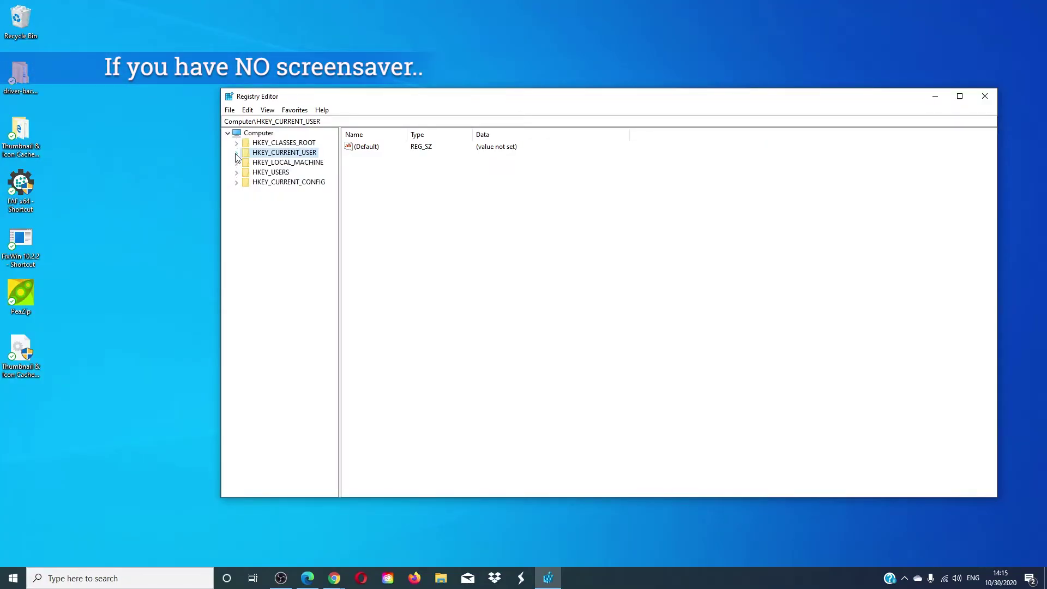
Expand HKEY_CURRENT_USER\SOFTWARE\Microsoft\Windows\CurrentVersion and select Policies for the screensaver case.
click(236, 155)
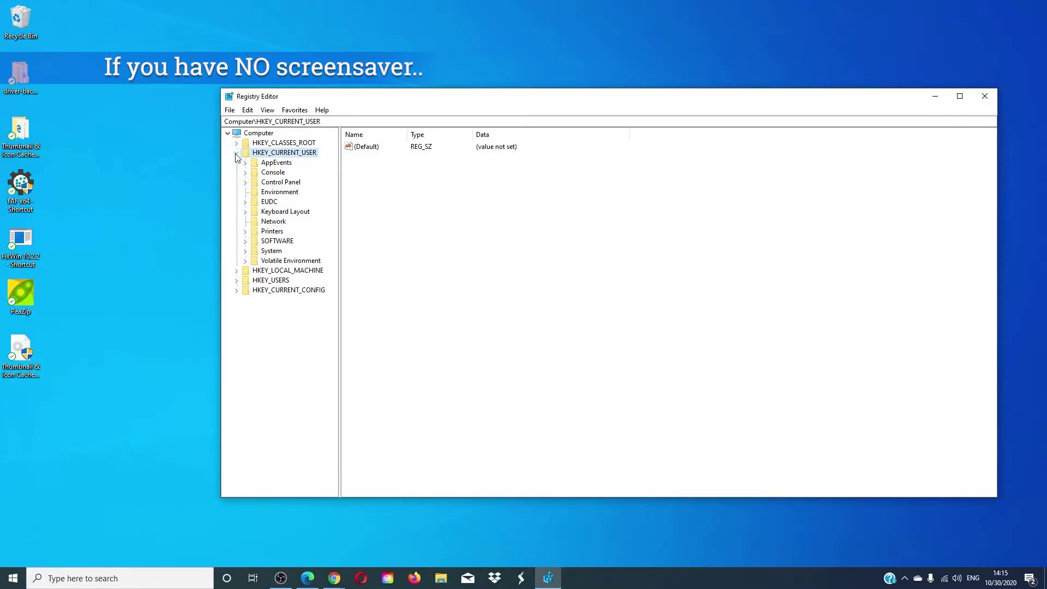
click(245, 241)
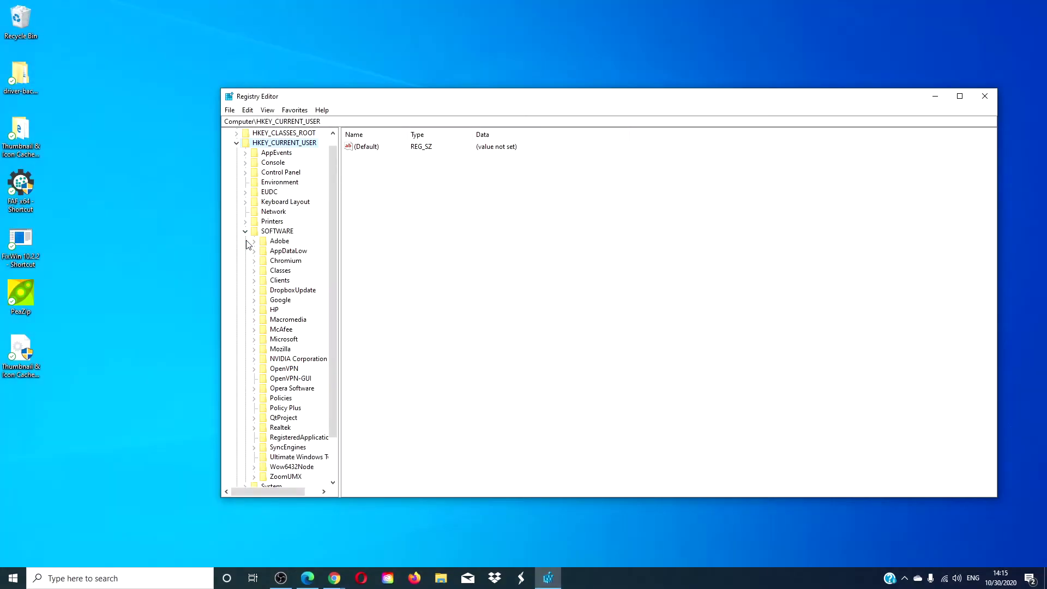
click(254, 339)
drag(333, 284, 334, 403)
click(263, 380)
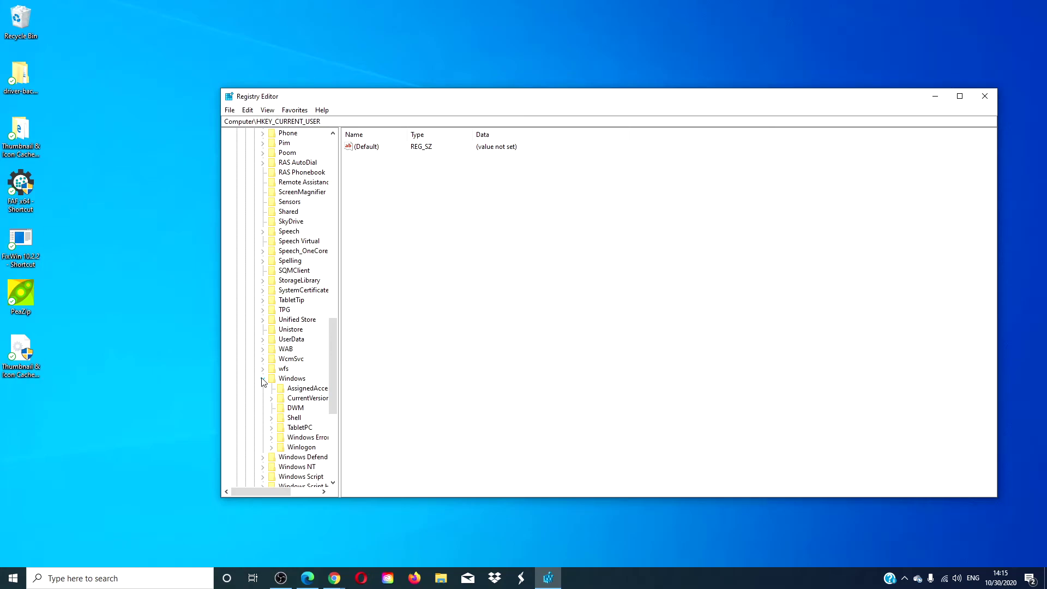
click(272, 398)
drag(333, 336, 338, 367)
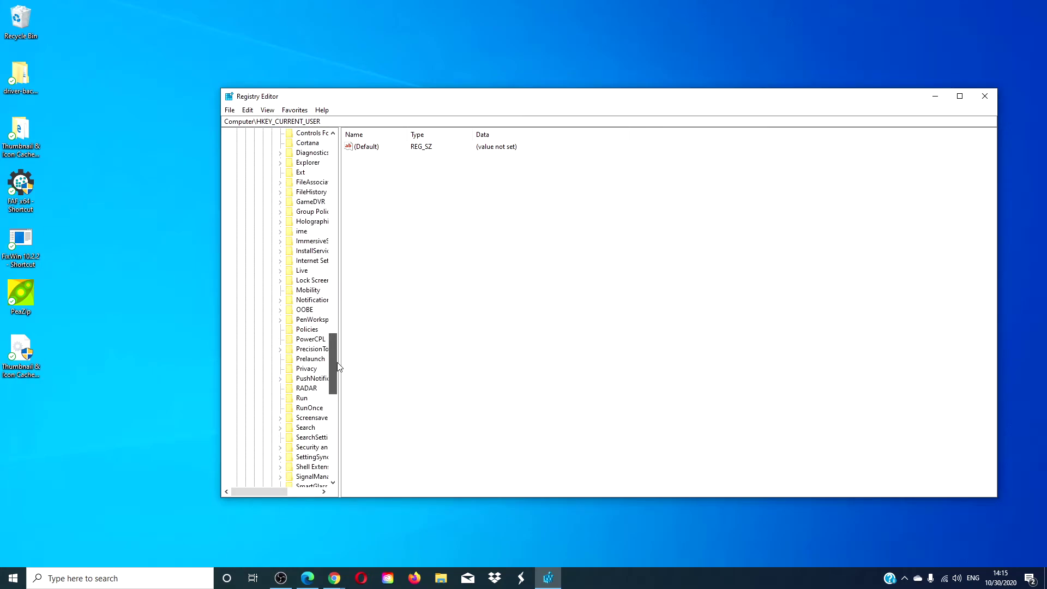
click(309, 330)
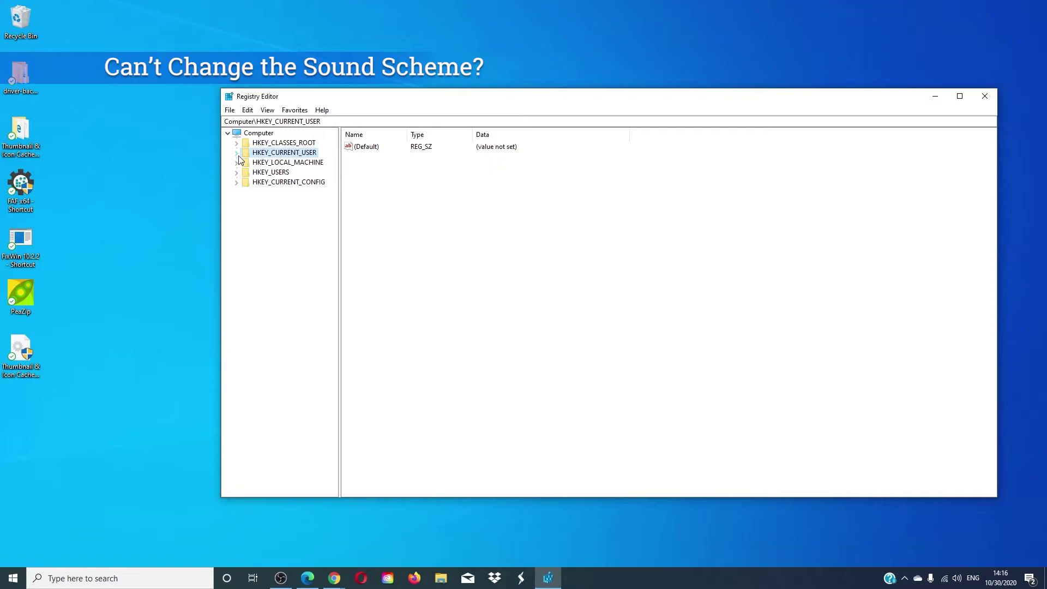
click(238, 154)
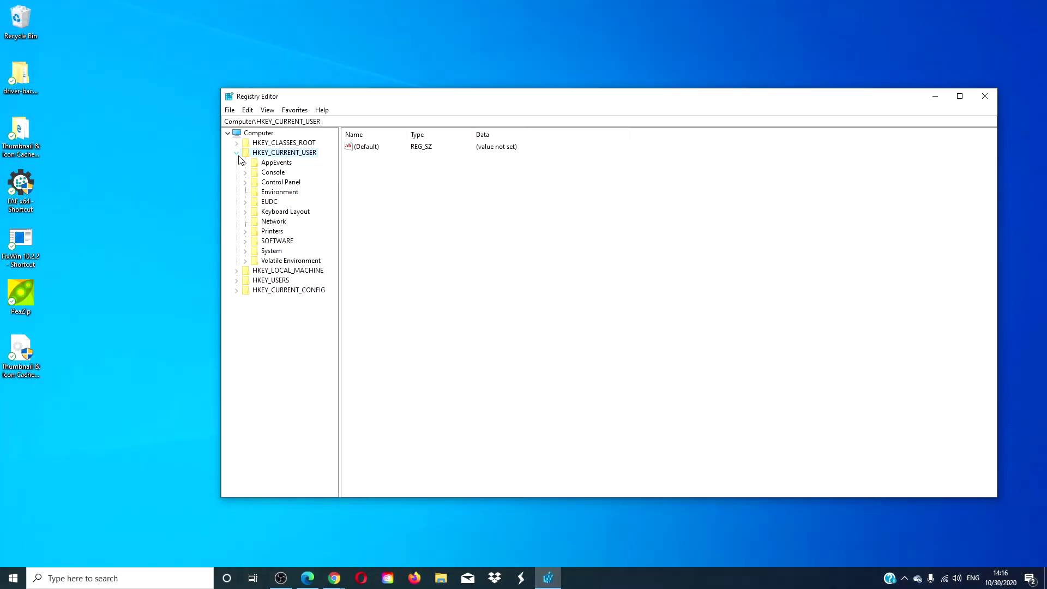
click(245, 241)
scroll(248, 256, down, 1)
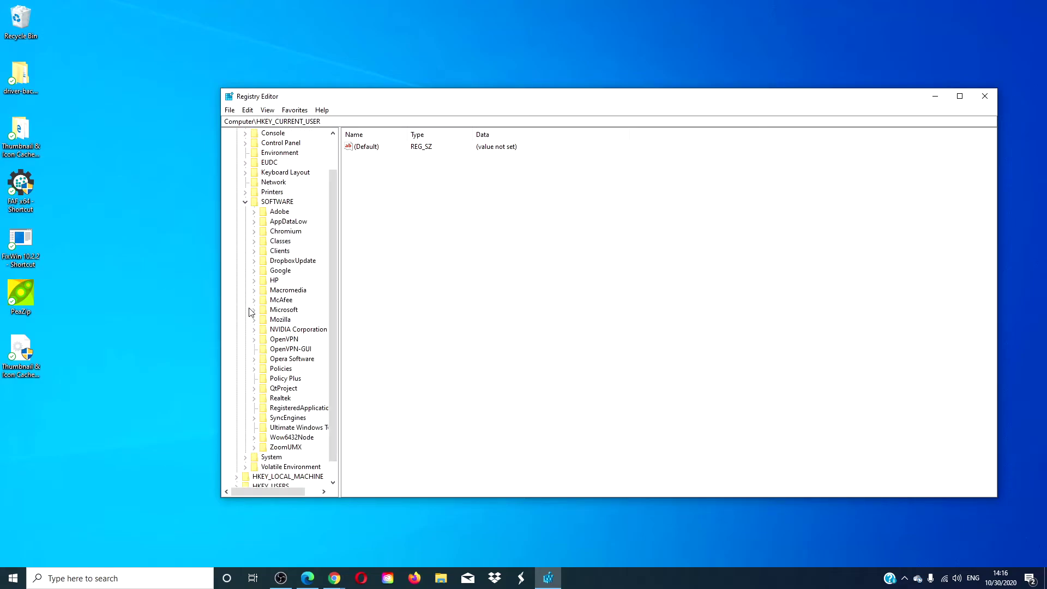
click(254, 309)
scroll(286, 319, down, 1)
scroll(286, 319, down, 7)
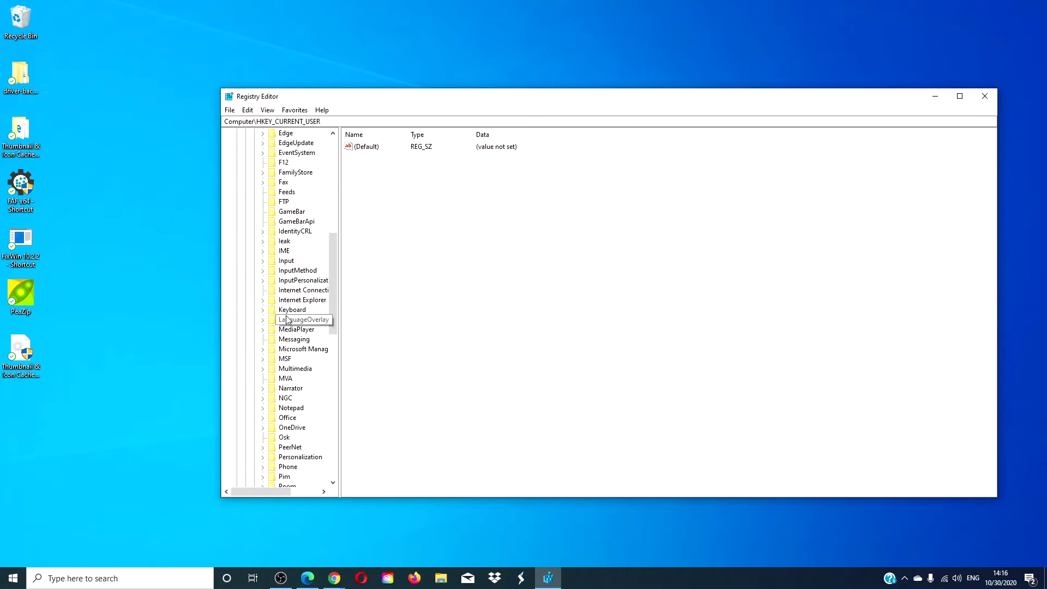
scroll(286, 421, down, 9)
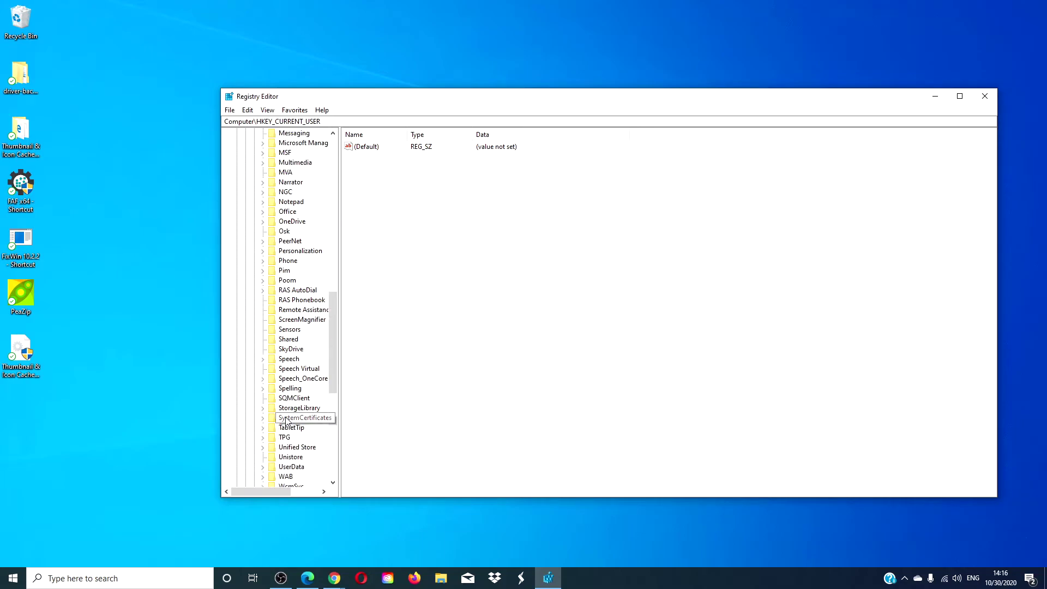
click(263, 329)
click(272, 349)
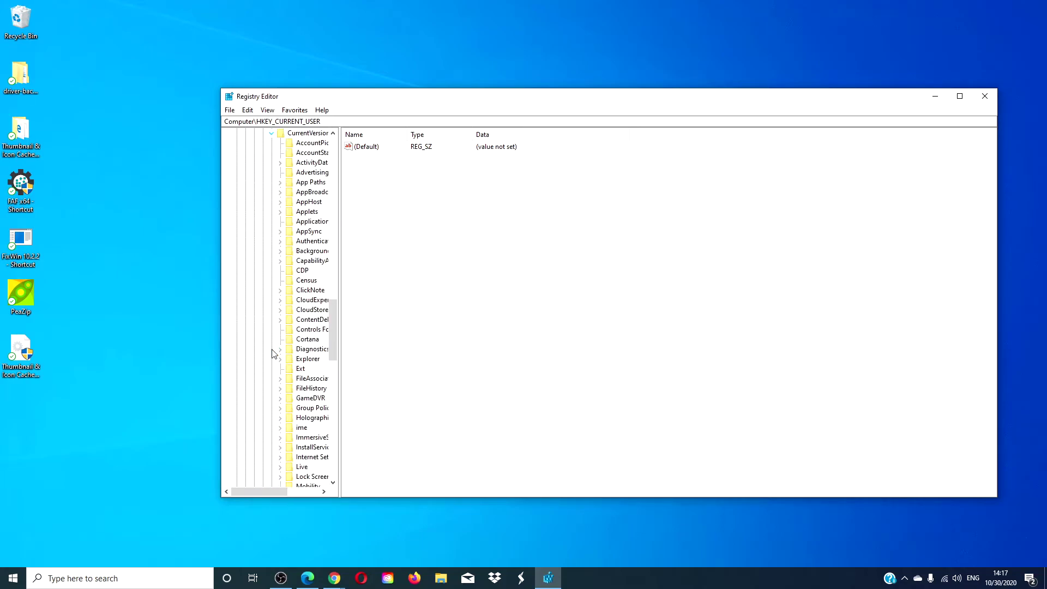
scroll(310, 361, down, 6)
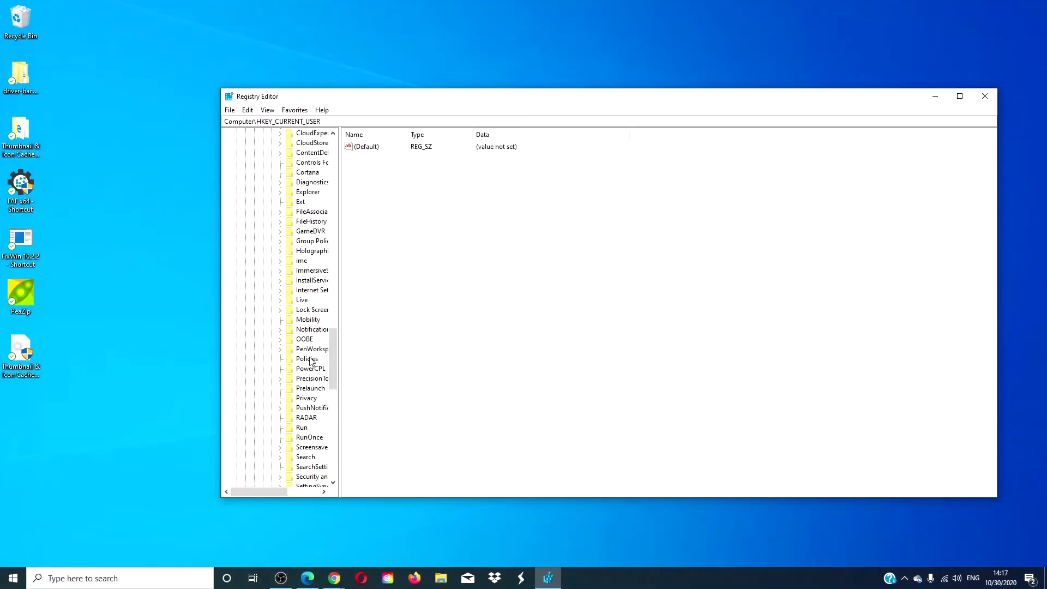
key(Left)
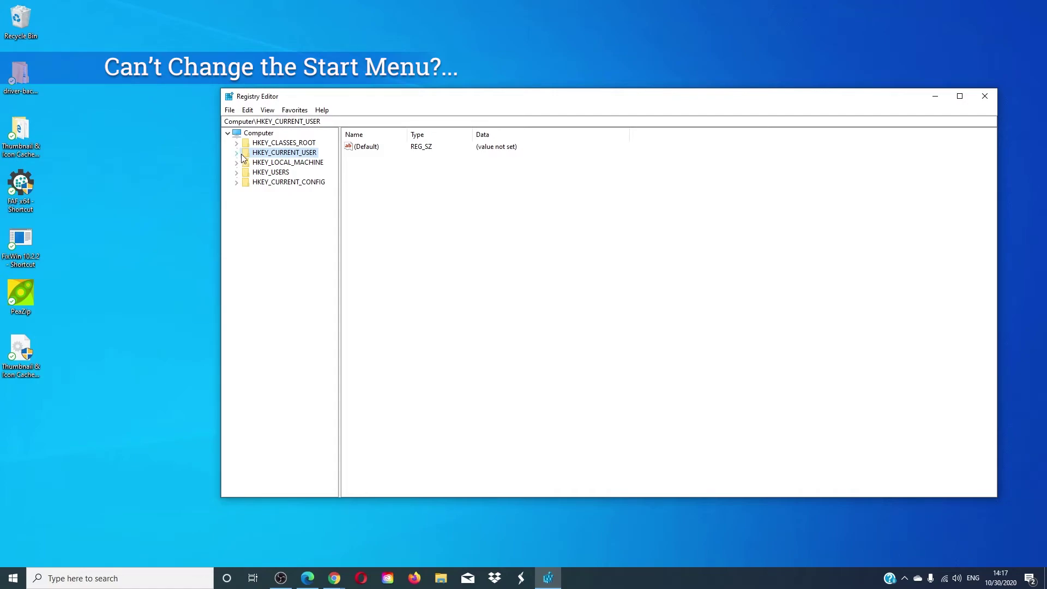
click(236, 152)
click(248, 242)
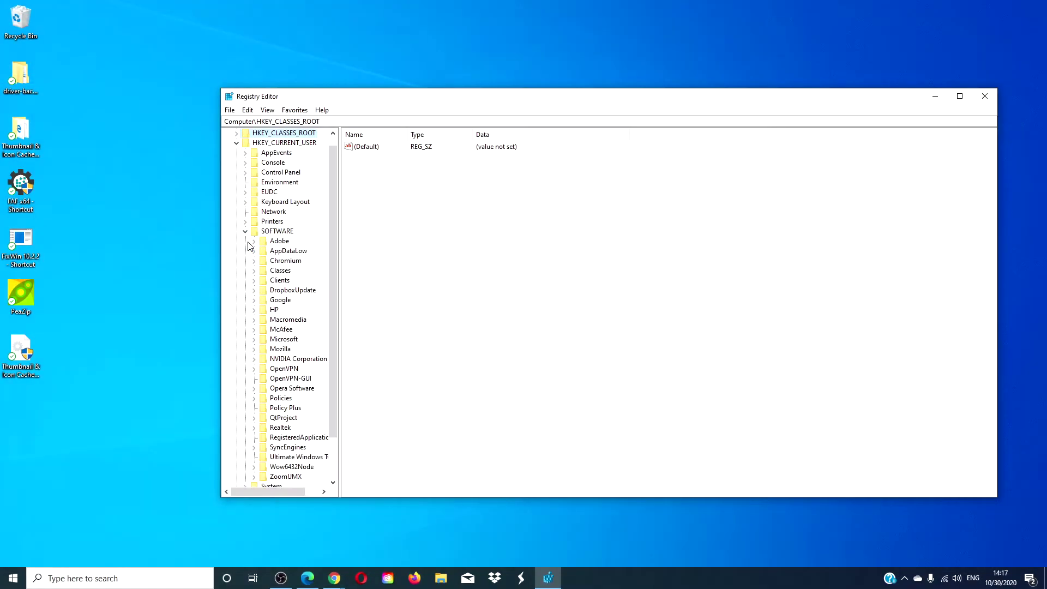
click(254, 340)
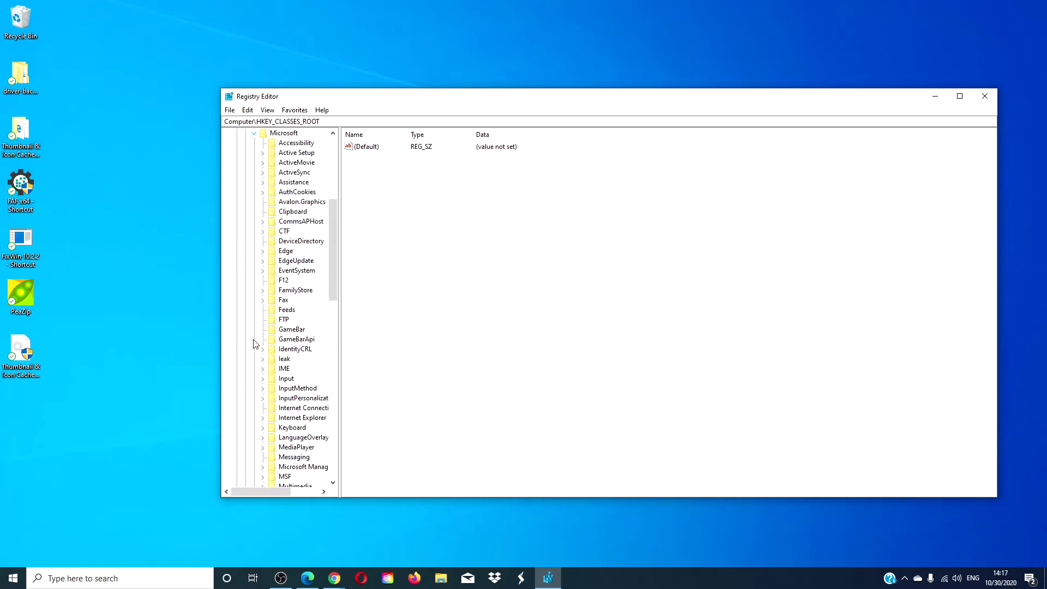
scroll(275, 385, down, 14)
click(264, 419)
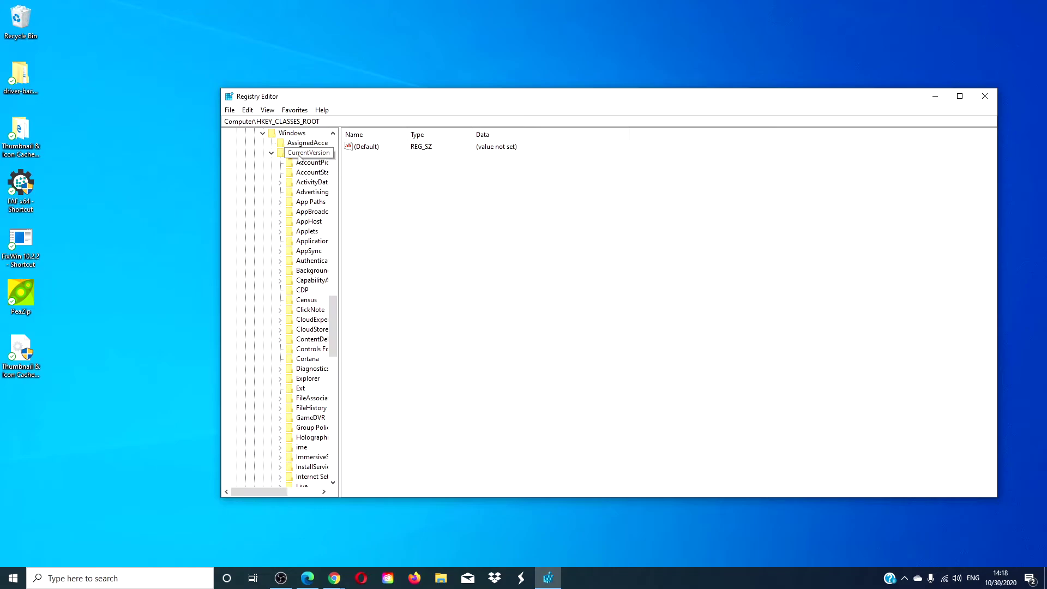
scroll(315, 382, down, 5)
click(307, 398)
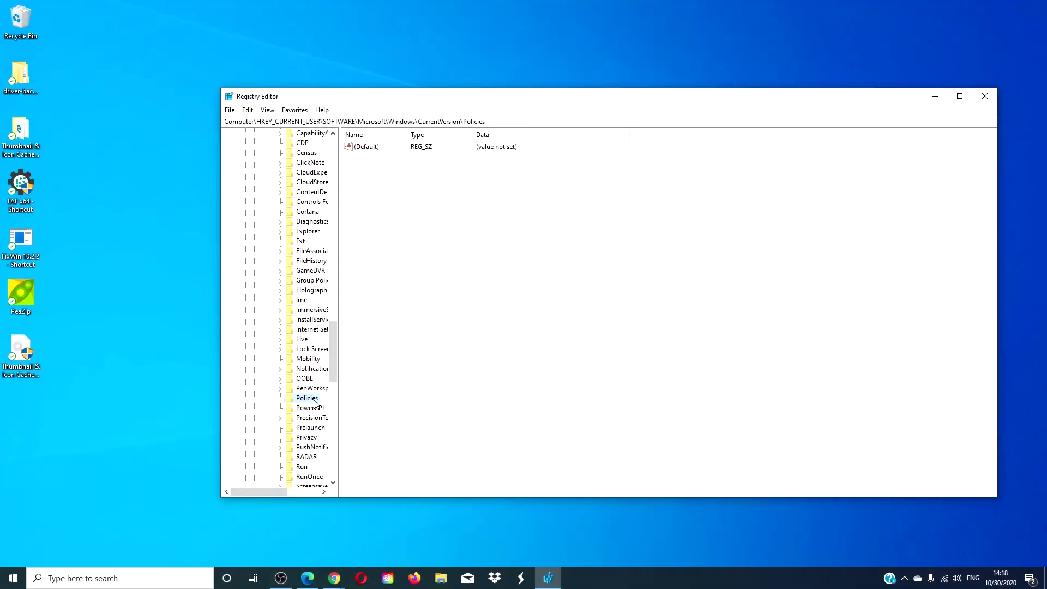
click(236, 153)
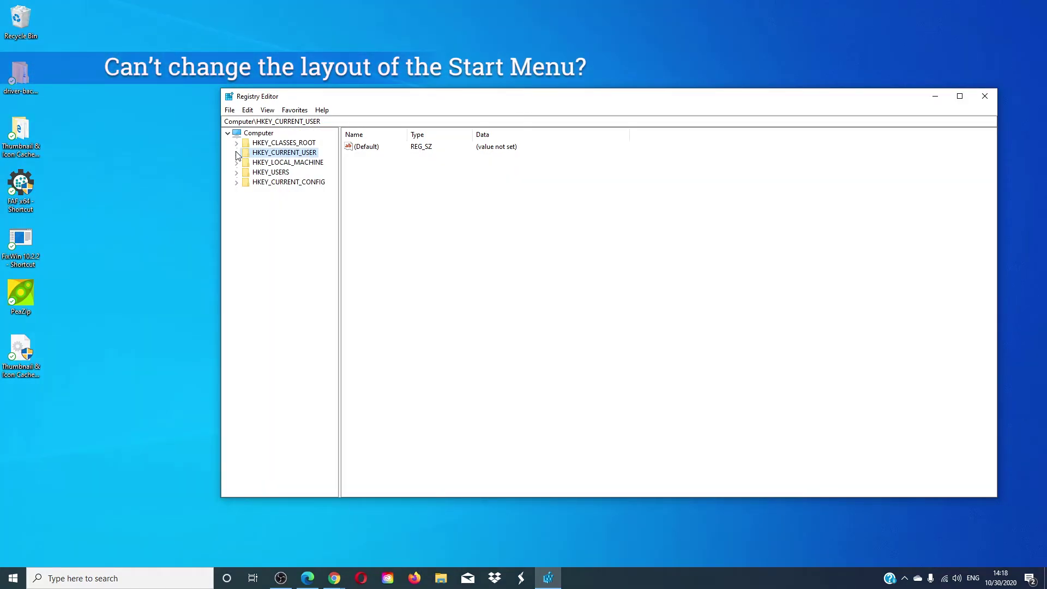
click(237, 153)
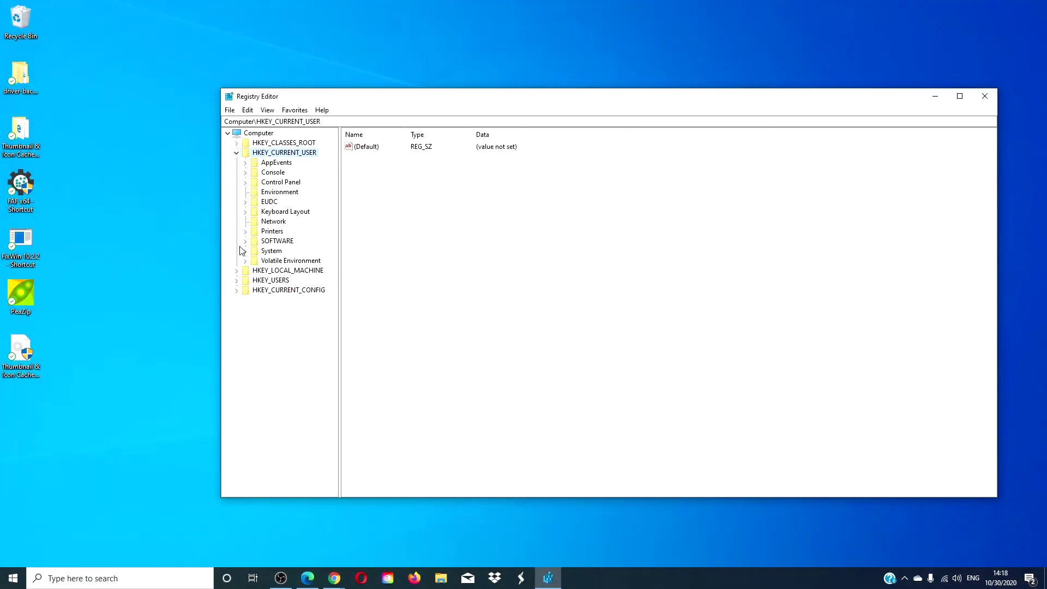
click(246, 242)
click(254, 399)
click(263, 409)
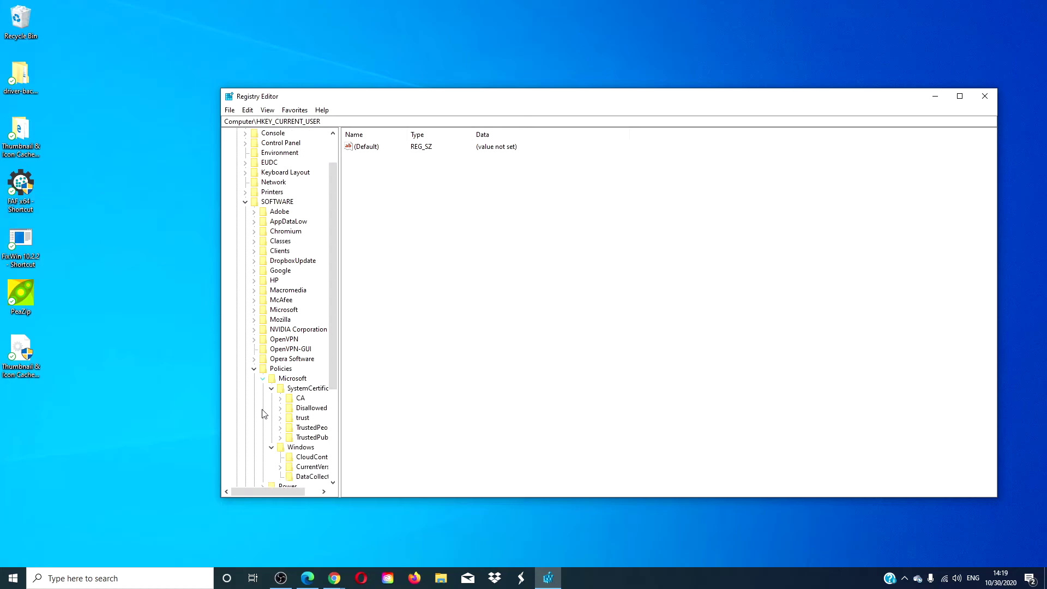
scroll(264, 413, down, 1)
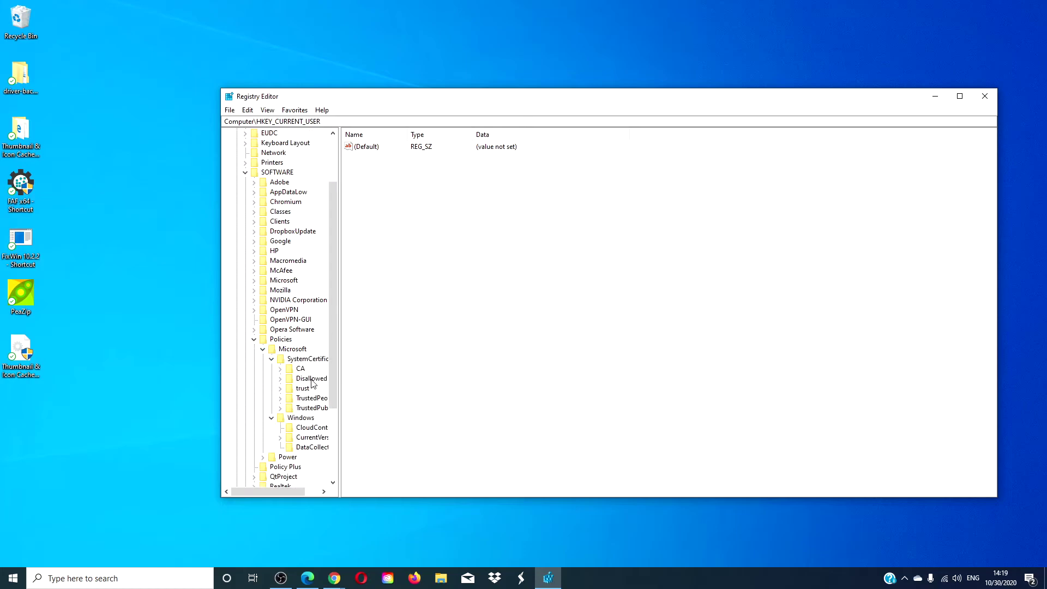
click(300, 419)
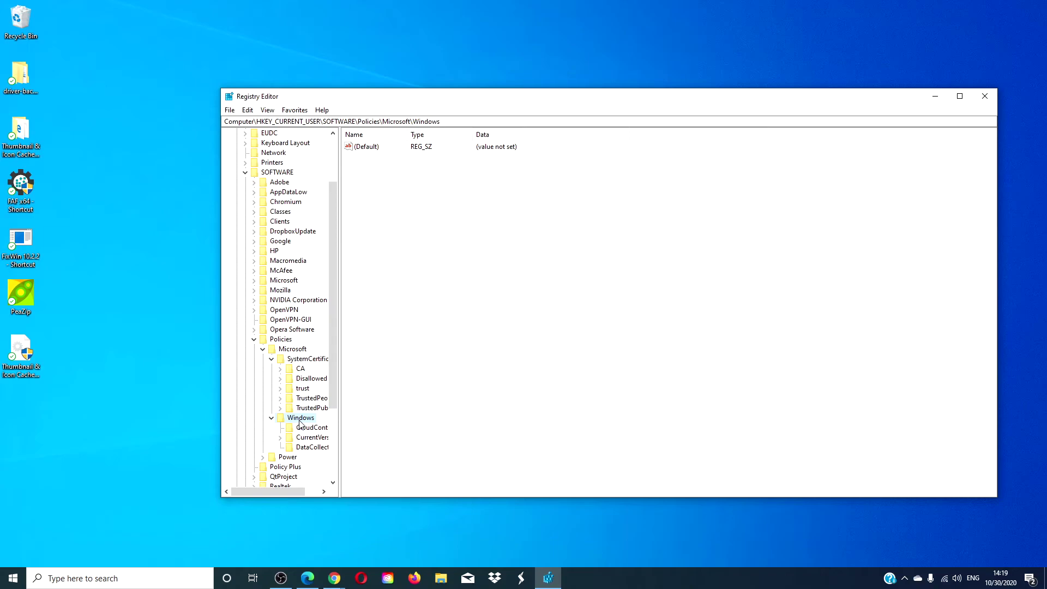
click(237, 154)
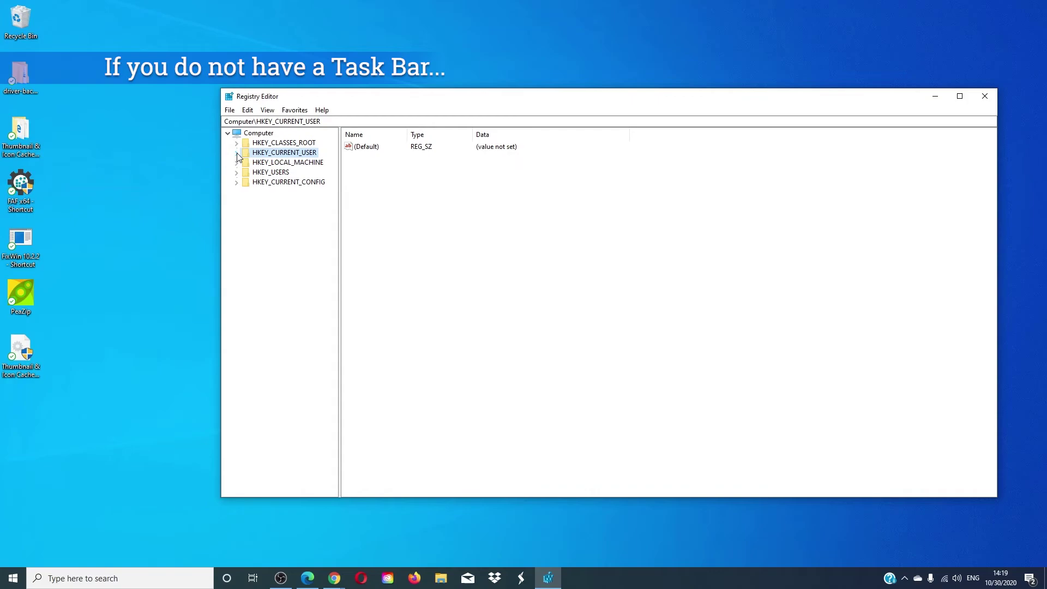
click(237, 153)
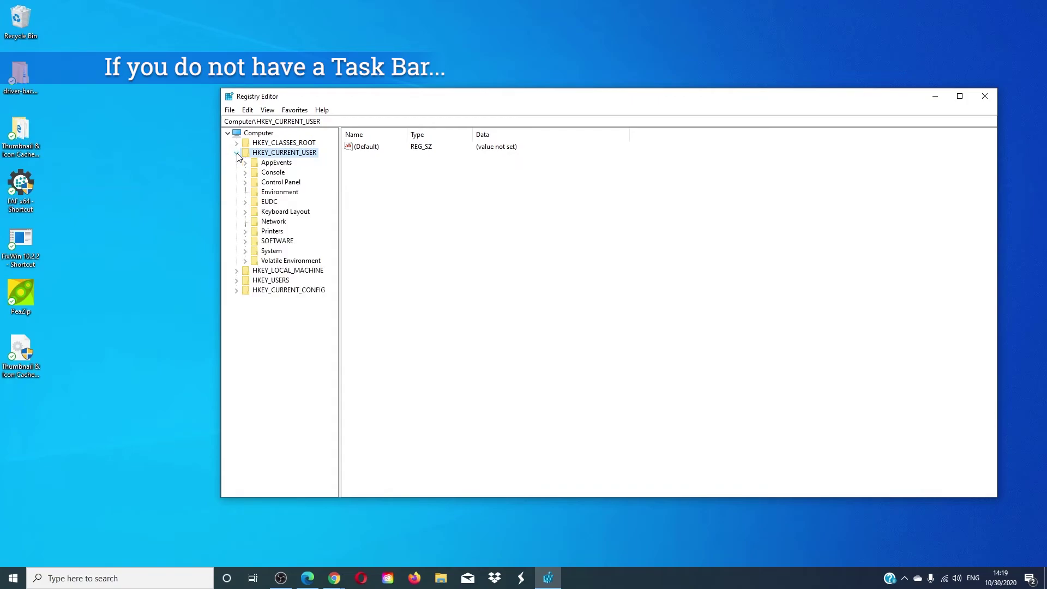
click(244, 241)
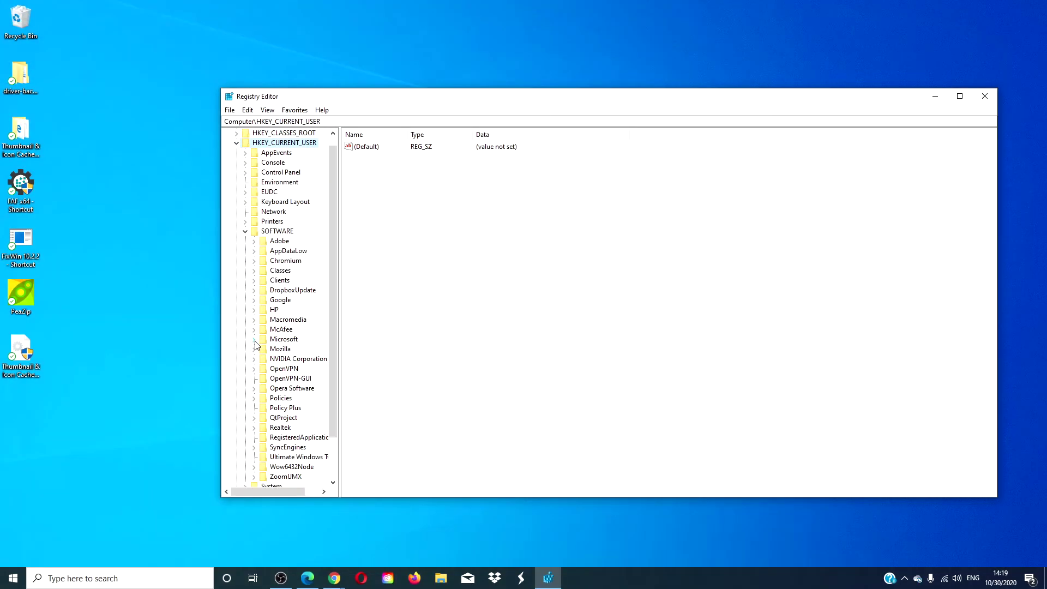
click(254, 339)
scroll(255, 344, down, 14)
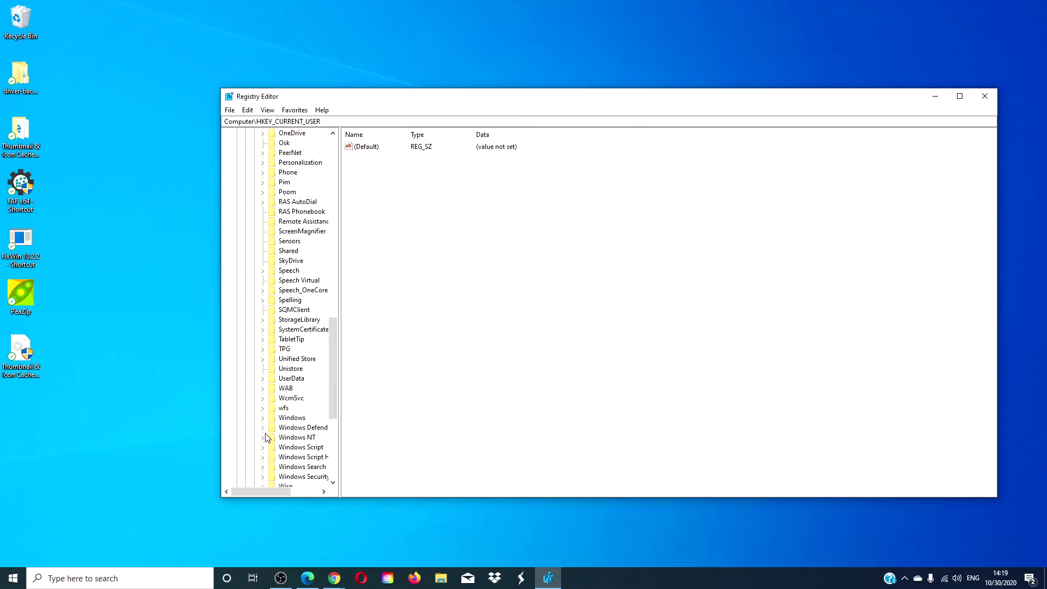
click(263, 417)
click(271, 399)
click(305, 380)
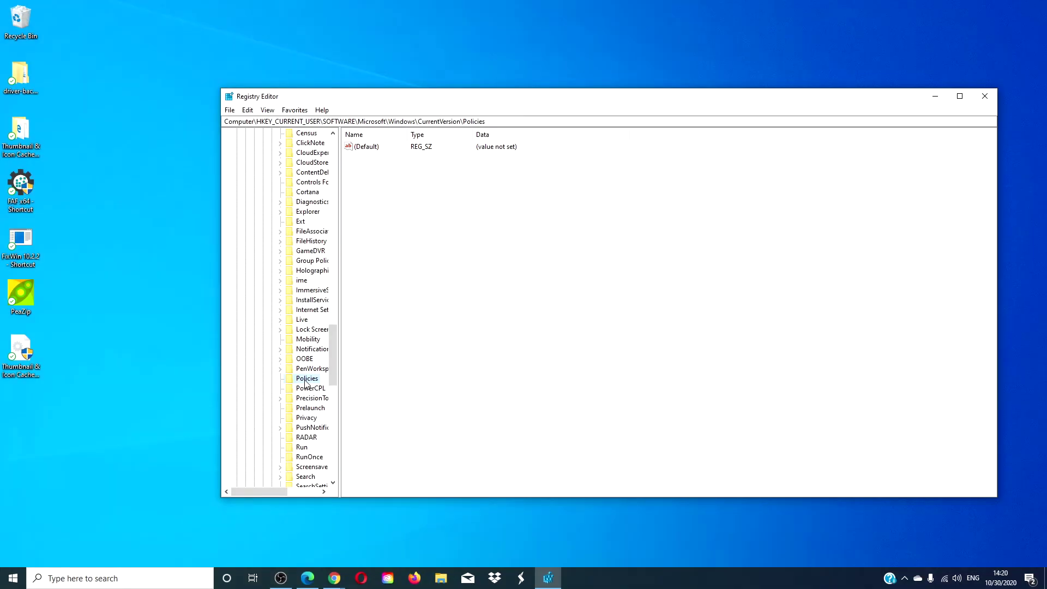
key(Left)
key(Left)
key(Left)
key(Left)
key(Left)
key(Left)
key(Left)
key(Left)
key(Left)
key(Left)
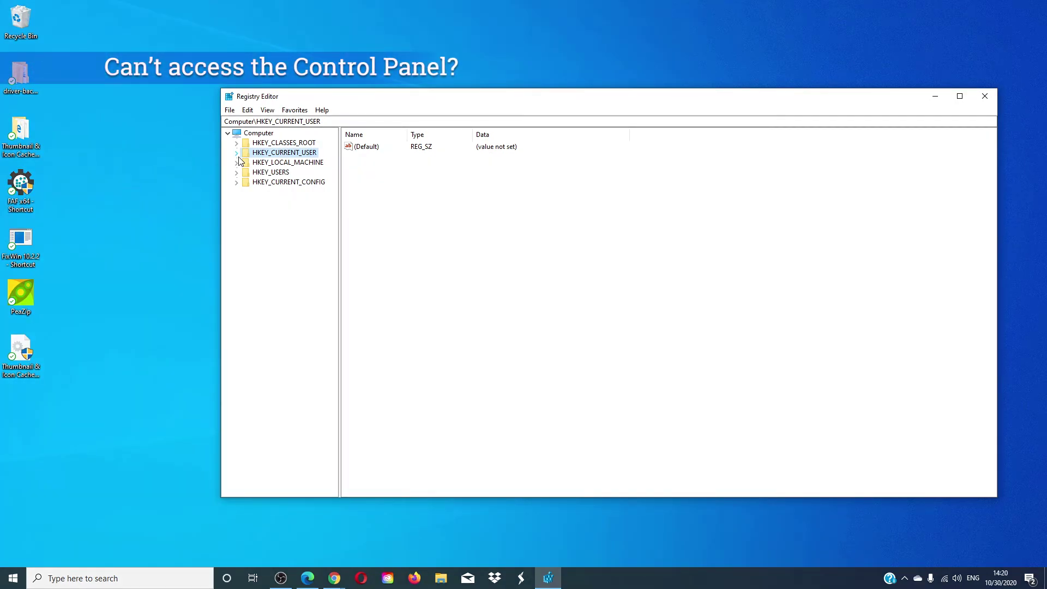
Expand HKEY_CURRENT_USER\SOFTWARE\Microsoft\Windows\CurrentVersion and select Policies for the Control Panel case.
click(236, 153)
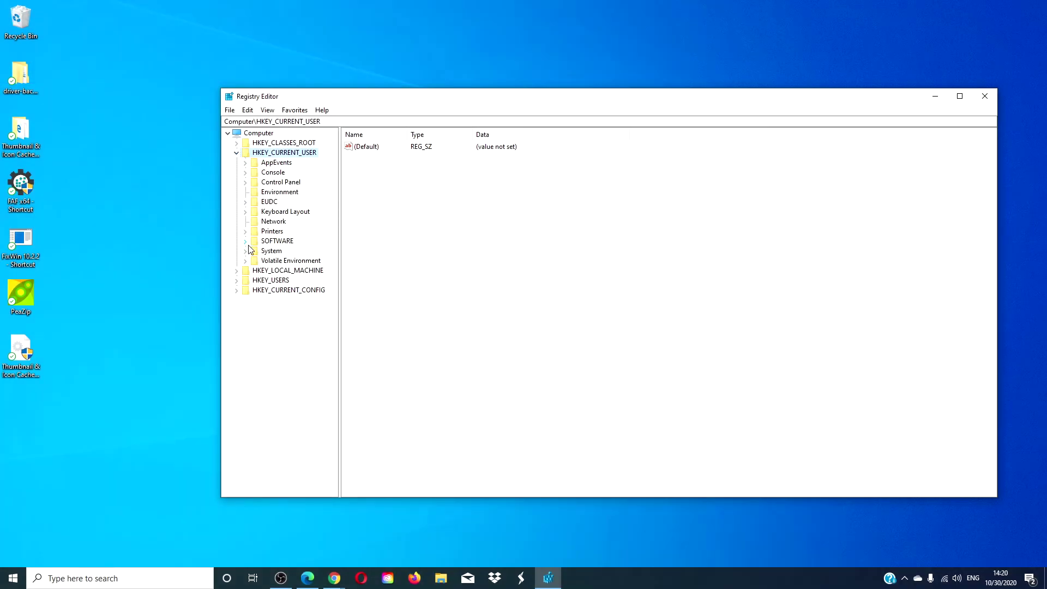
click(243, 241)
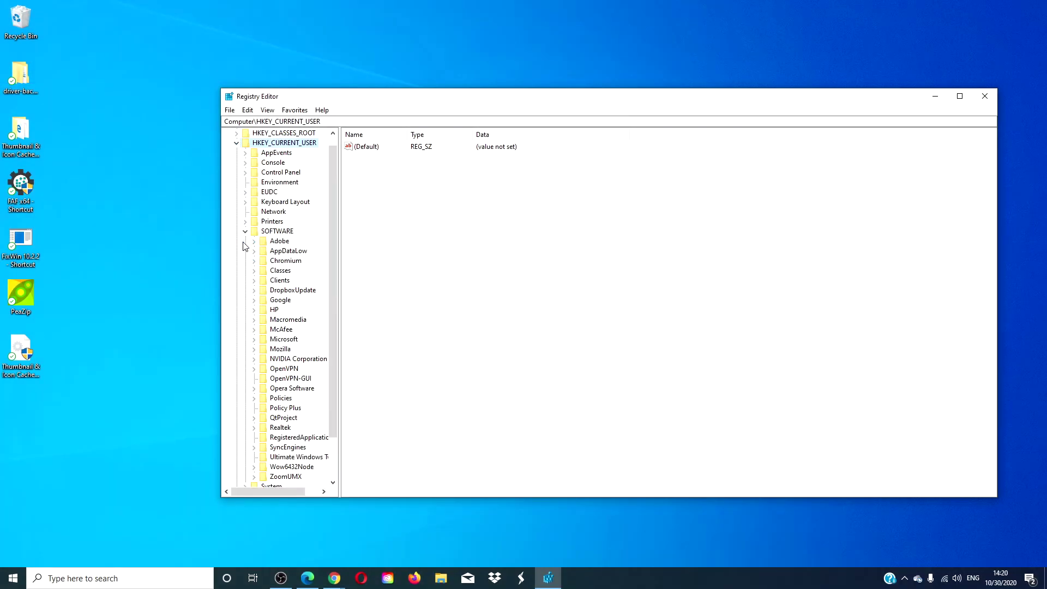
click(254, 342)
scroll(257, 349, down, 15)
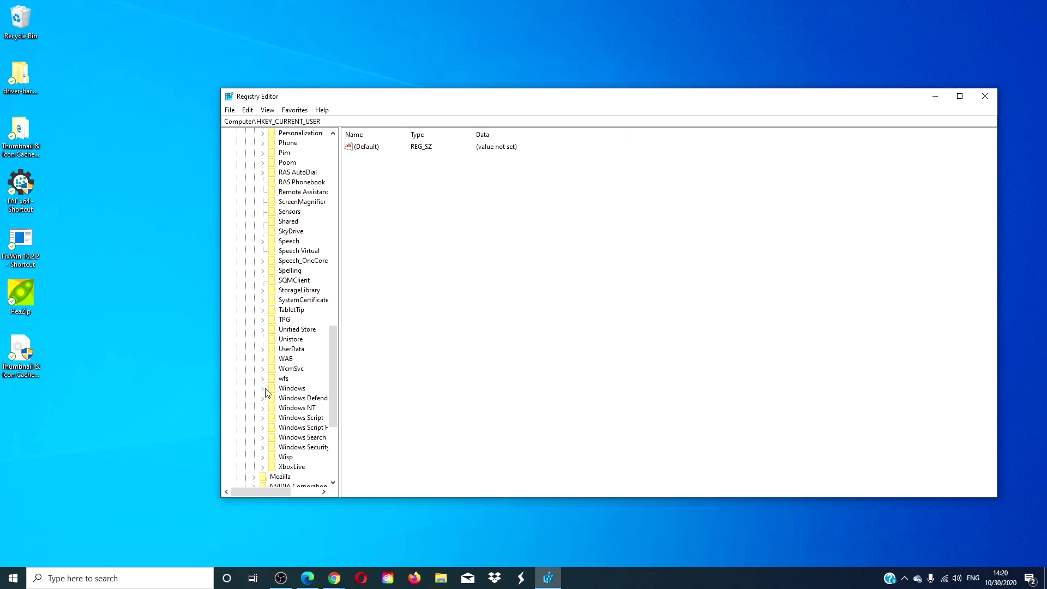
click(264, 389)
scroll(267, 381, down, 2)
click(271, 353)
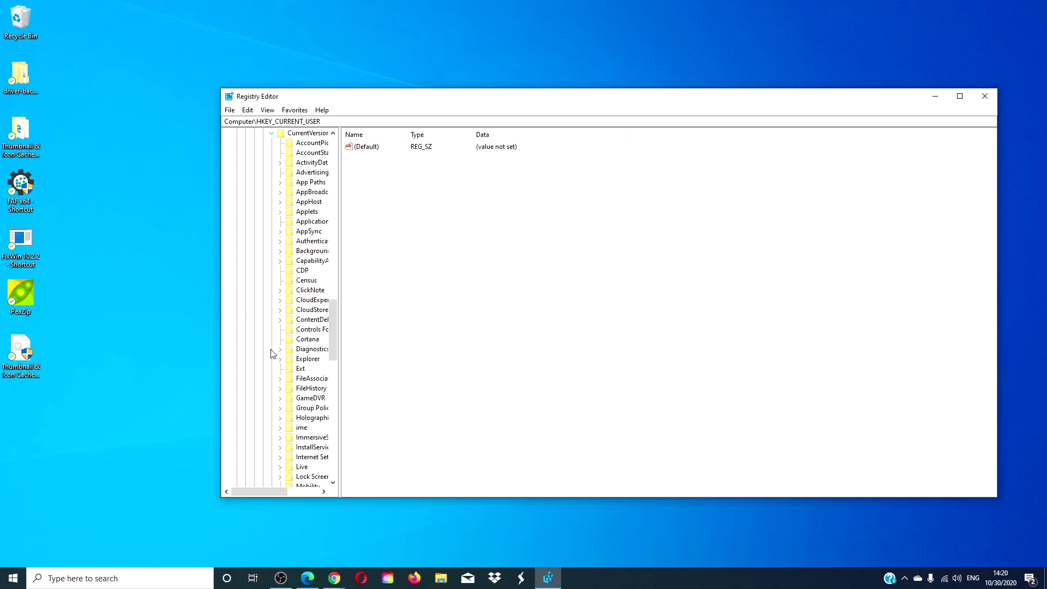
scroll(271, 353, down, 5)
click(303, 378)
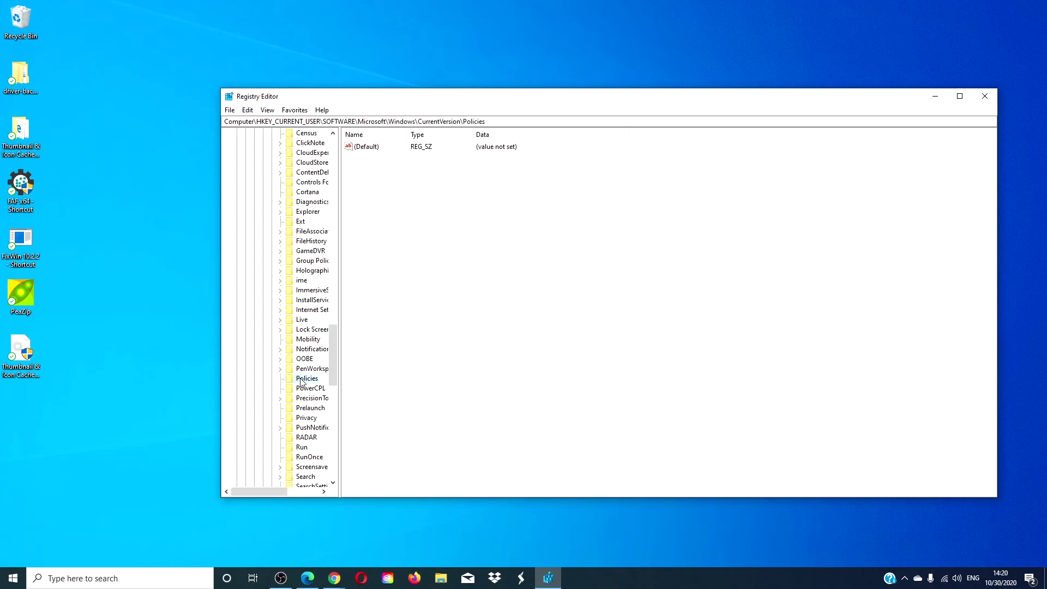